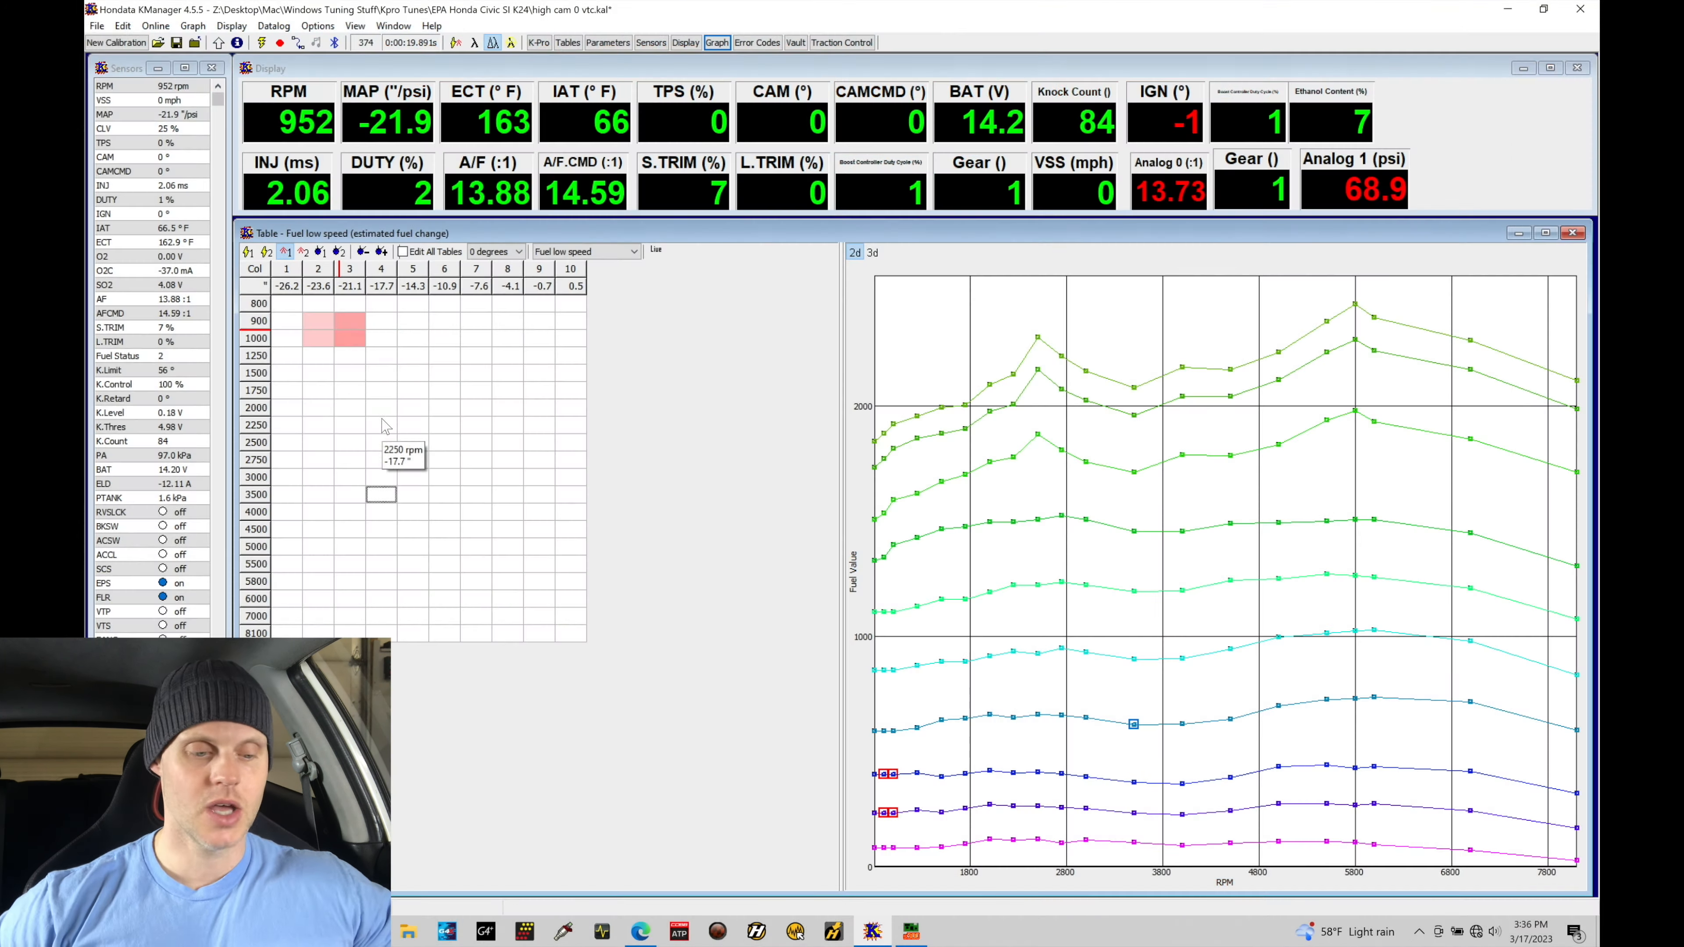
- In the Fuel high speed table, apply percentage adjustments of 3, 1 and 3 to columns 8–10 across the 5100–6300 rpm rows
left_click(302, 252)
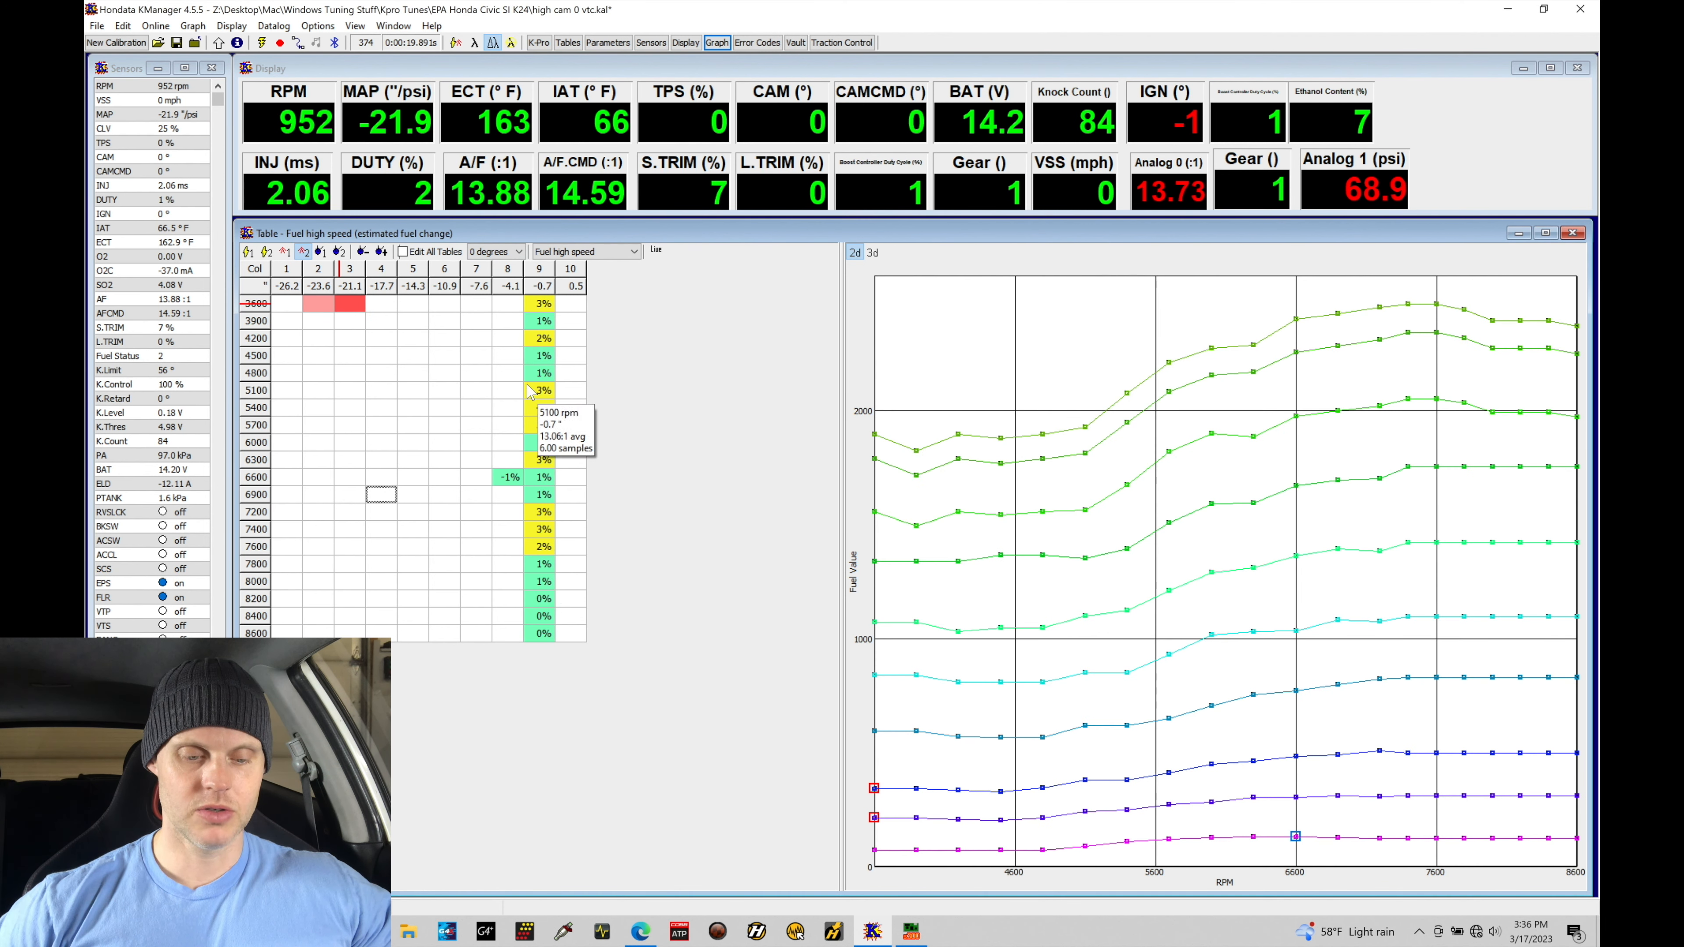
left_click_drag(508, 390, 580, 464)
key("ctrl+j")
type("3")
key("Return")
key("ctrl+j")
type("1")
key("Return")
key("ctrl+j")
type("3")
key("Return")
- Raise columns 8–10 at 6600 and 6900 rpm by 1% and apply a percentage correction to the 7200 and 7400 rpm rows
left_click_drag(509, 477, 574, 496)
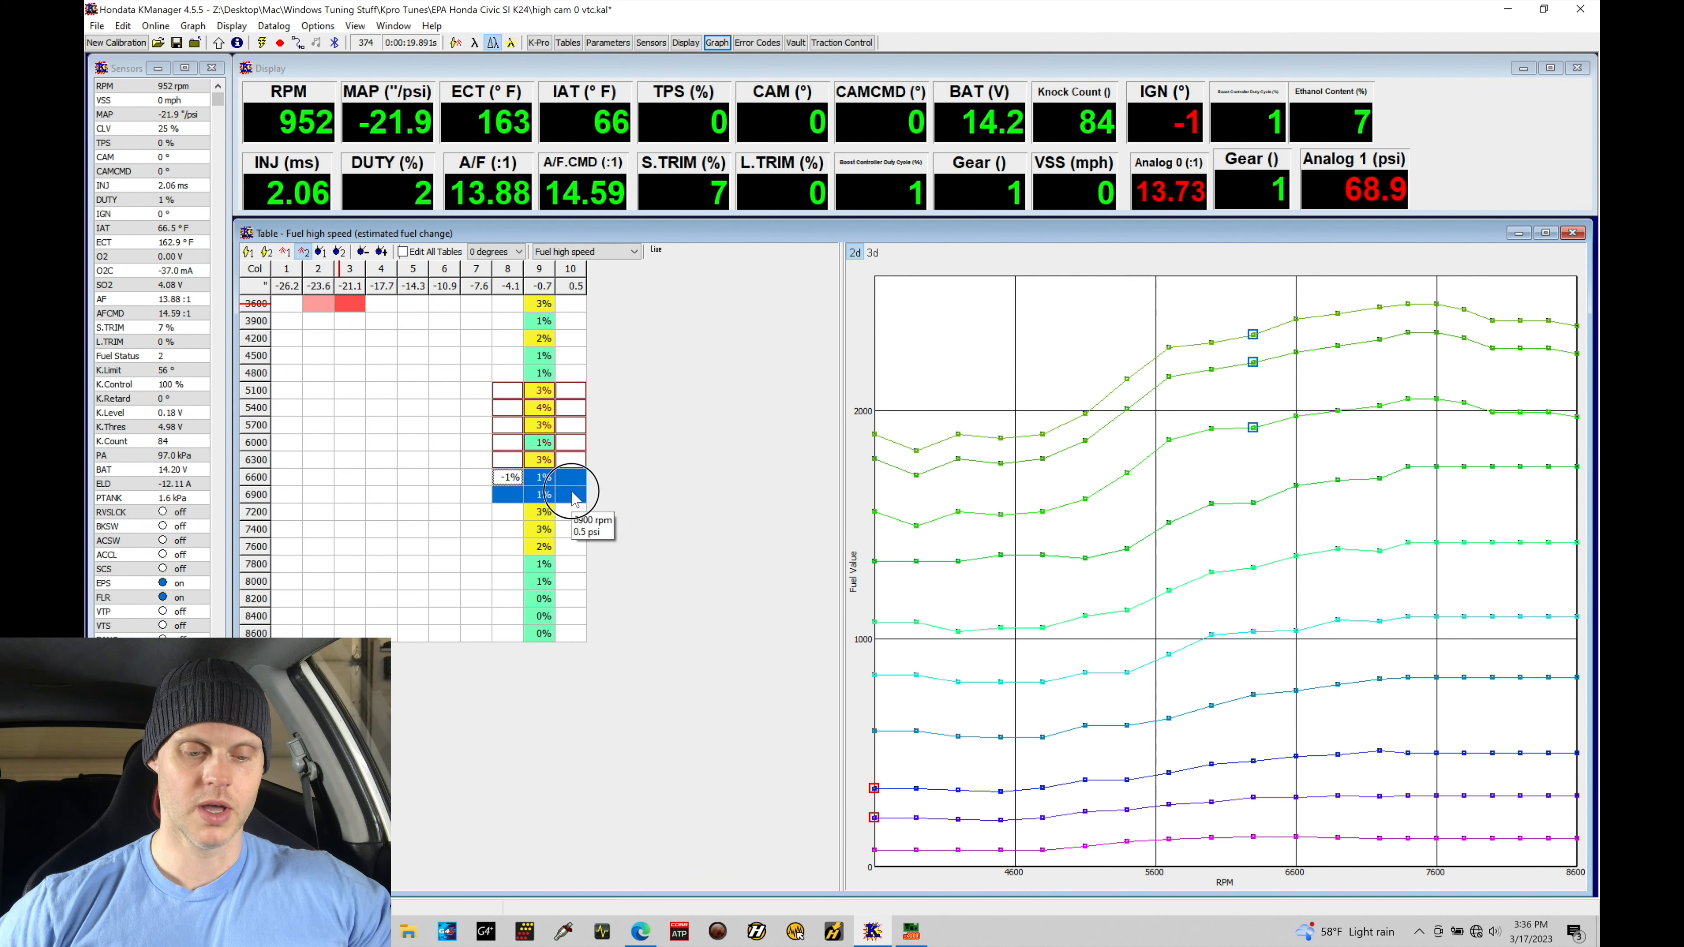
key("ctrl+j")
type("1")
key("Return")
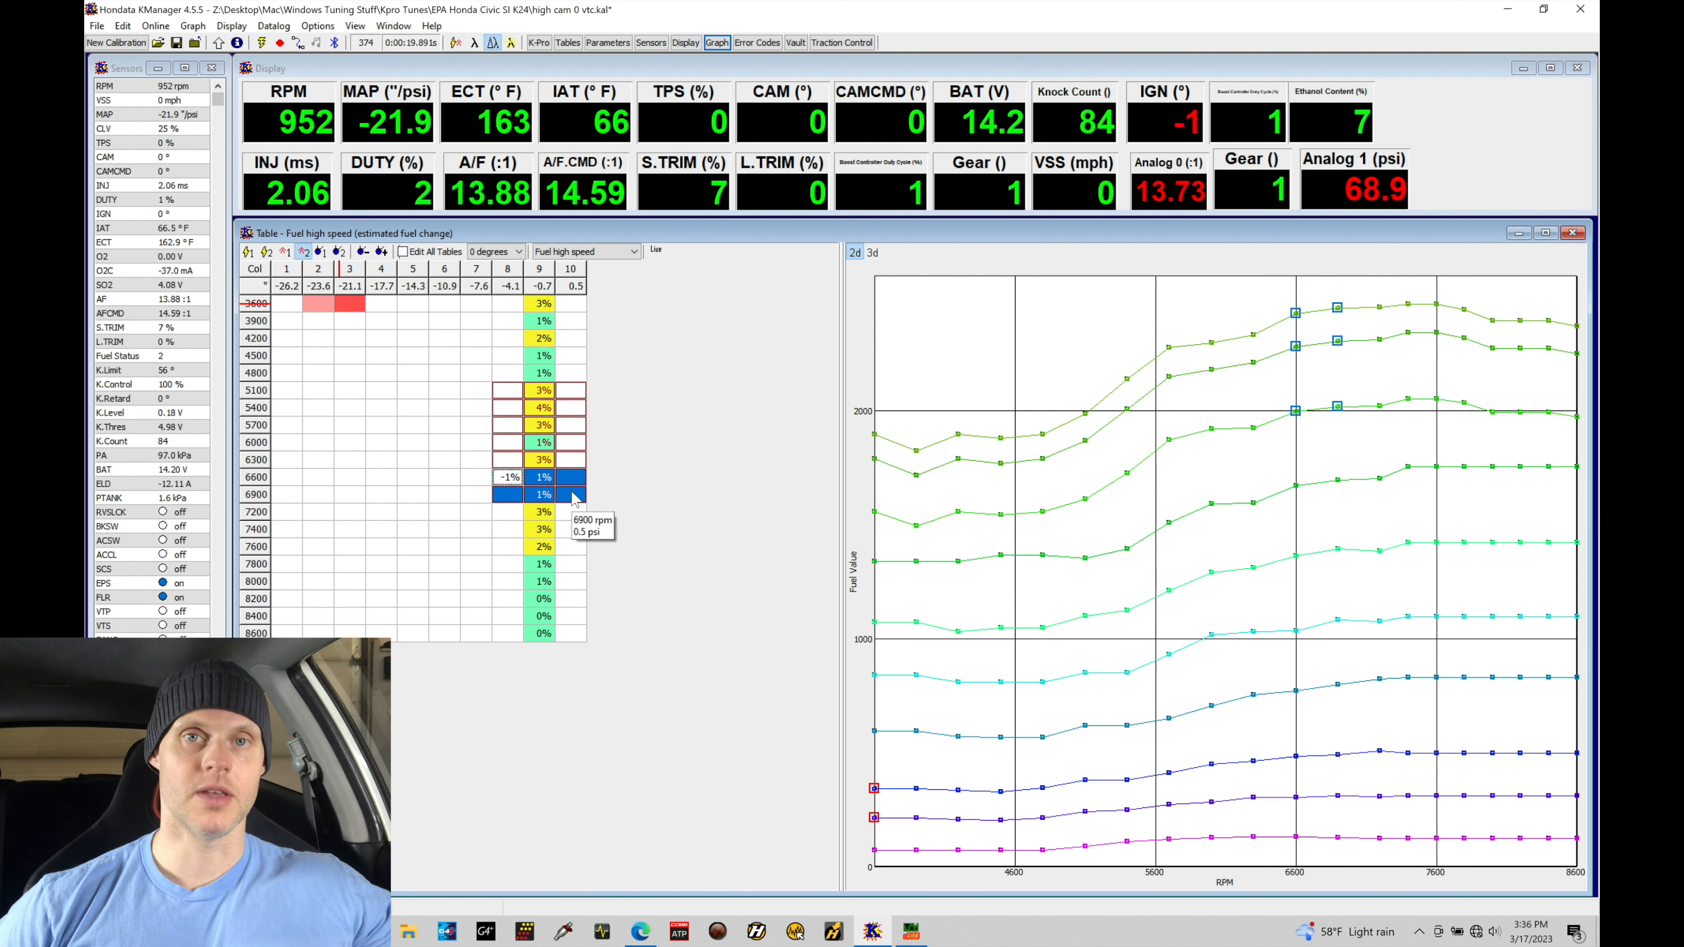
left_click_drag(507, 512, 567, 534)
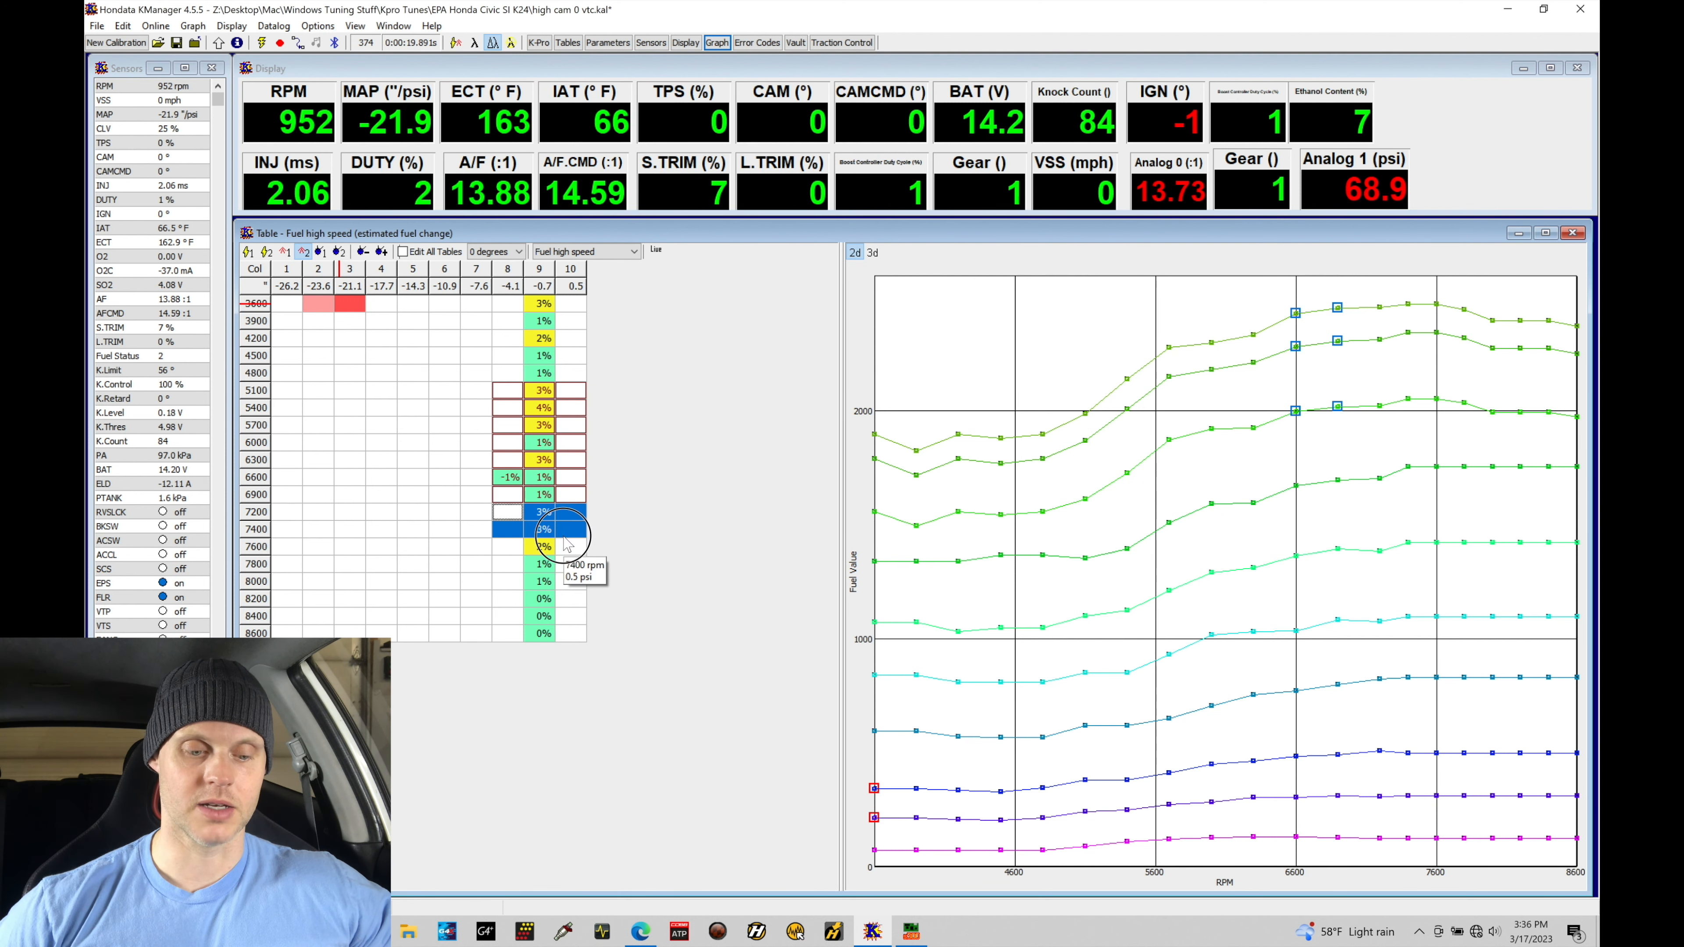
key("ctrl+e")
key("Return")
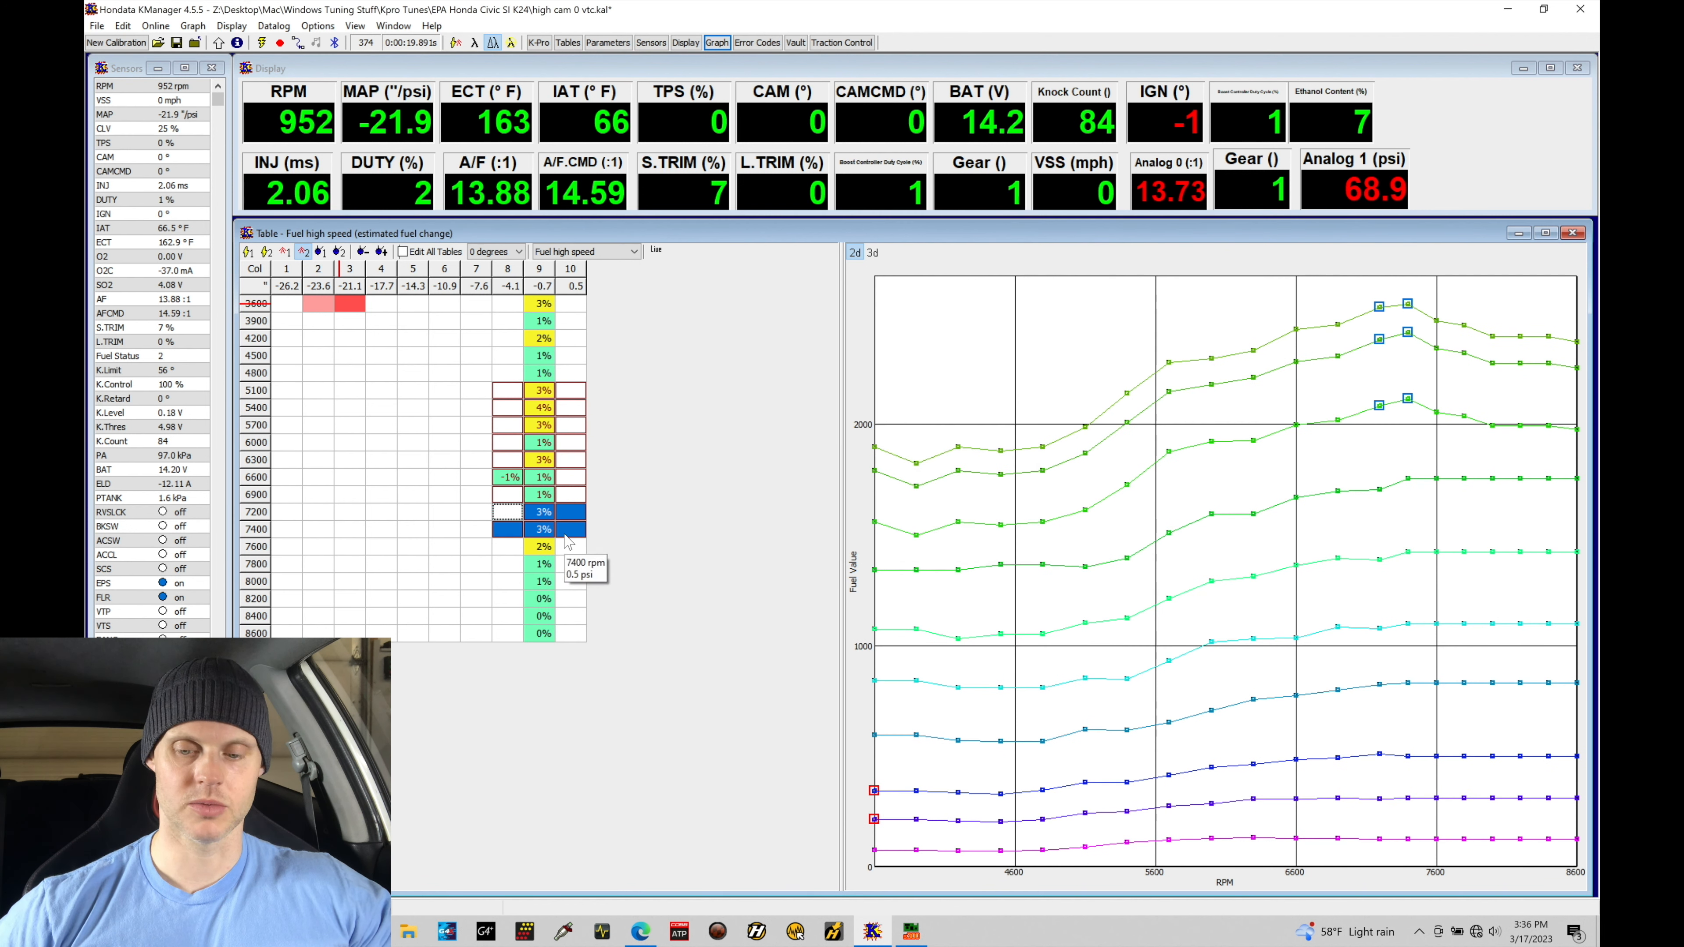
- Apply percentage fuel corrections to columns 8–10 at 7600 rpm and at 7800–8000 rpm
left_click(590, 553)
left_click(496, 551)
left_click_drag(539, 551, 577, 554)
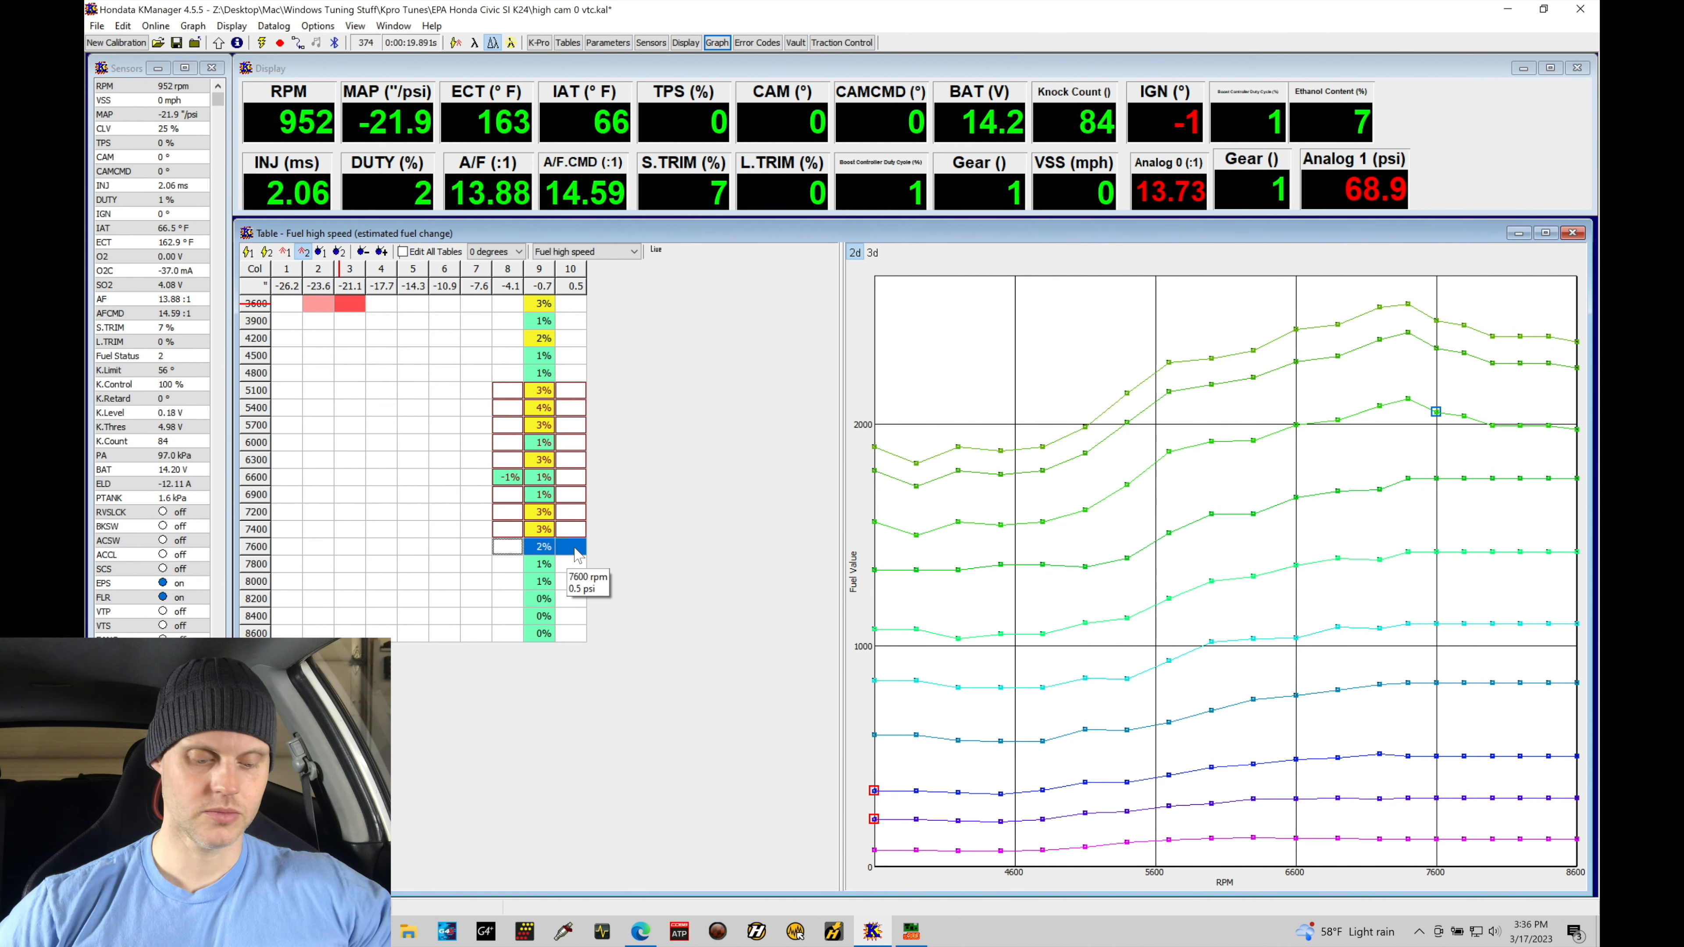
key("asterisk")
key("Return")
left_click_drag(507, 564, 566, 587)
key("asterisk")
key("Return")
- Apply percentage fuel corrections to columns 8–10 of the 3600–4800 rpm rows
left_click_drag(507, 303, 568, 376)
key("asterisk")
key("Return")
key("asterisk")
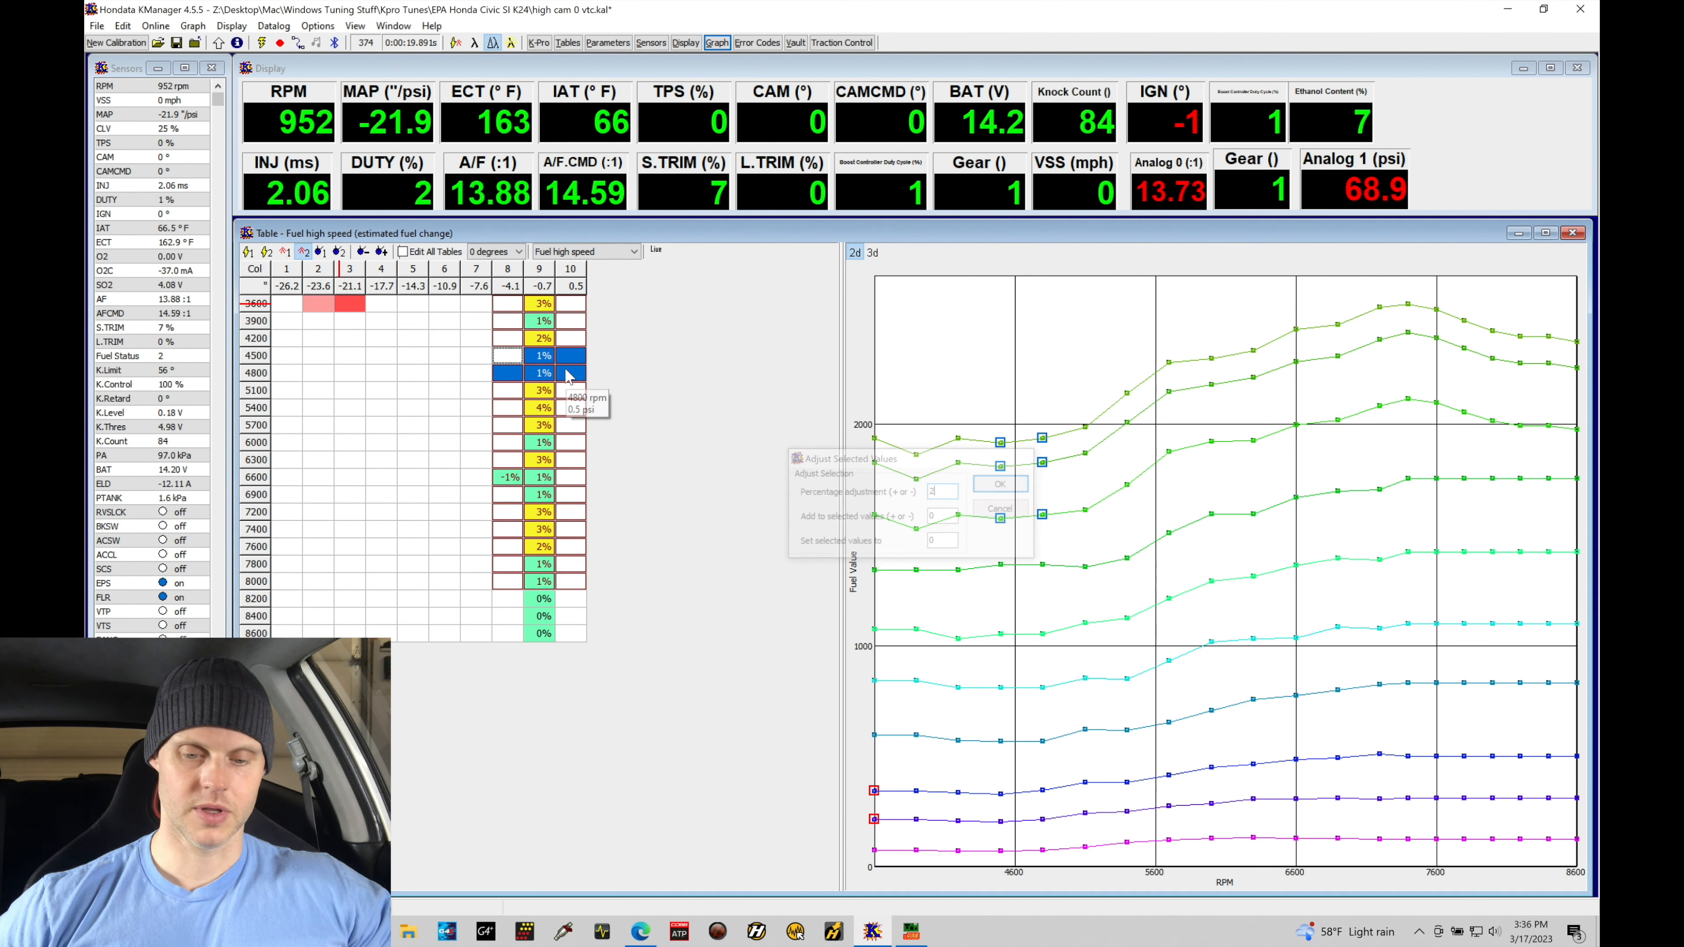
key("Return")
left_click(499, 356)
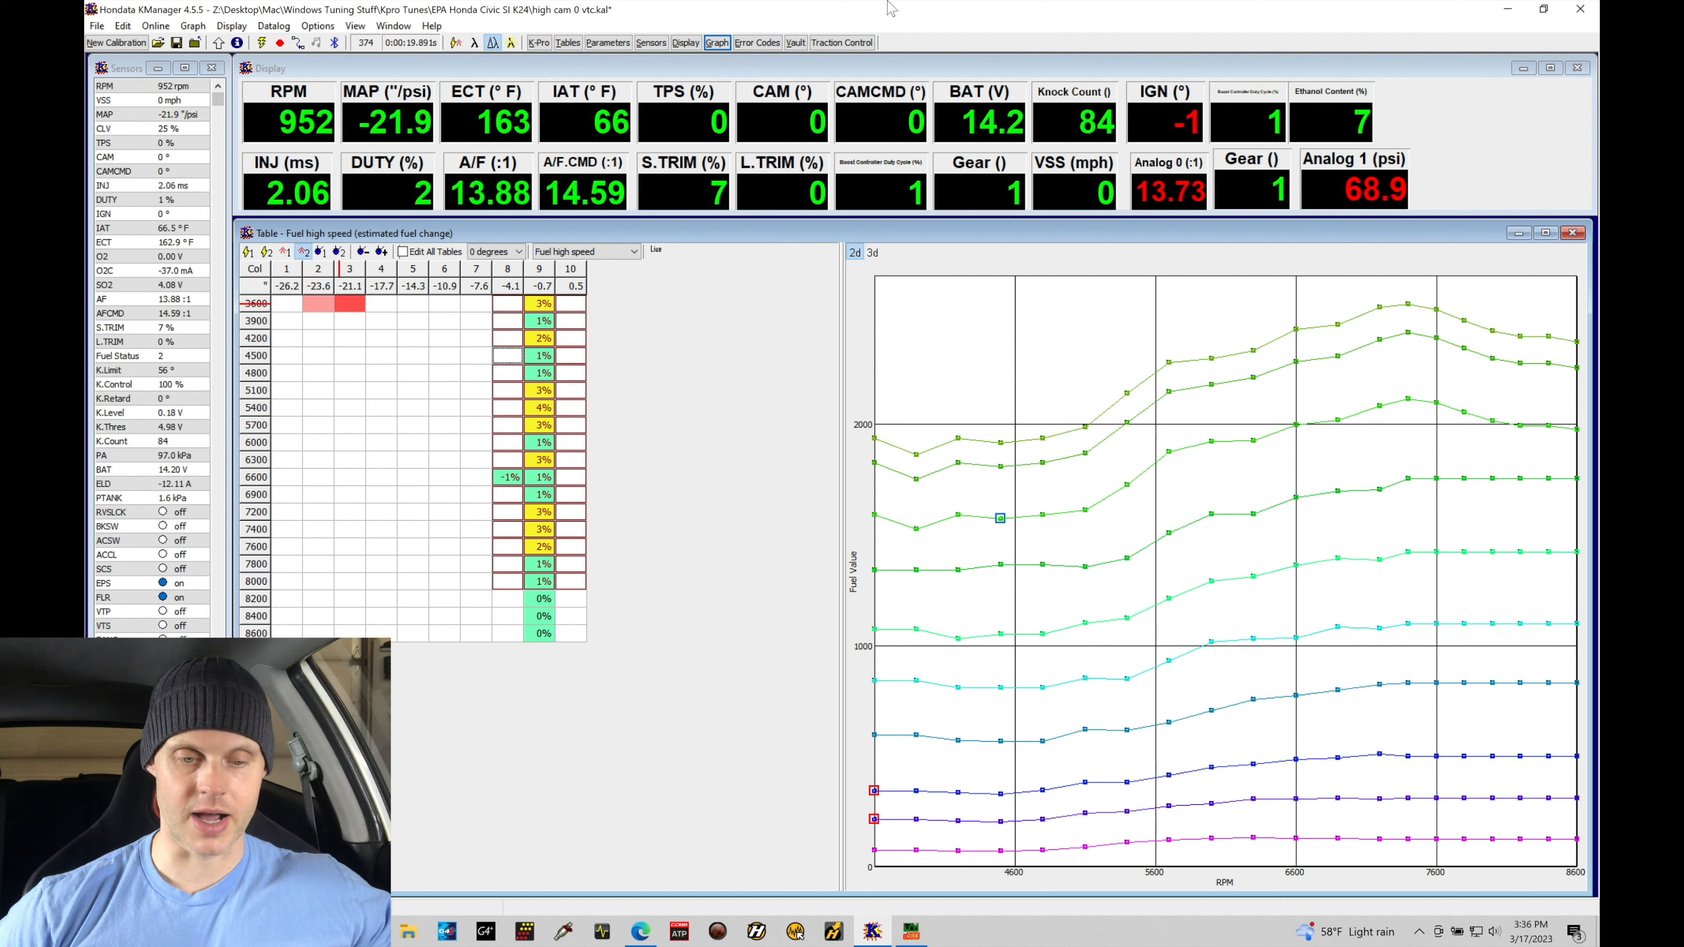
- Examine the datalog's Knock graph, comparing knock level, threshold and count at several points along the full-throttle pull
mouse_move(858, 7)
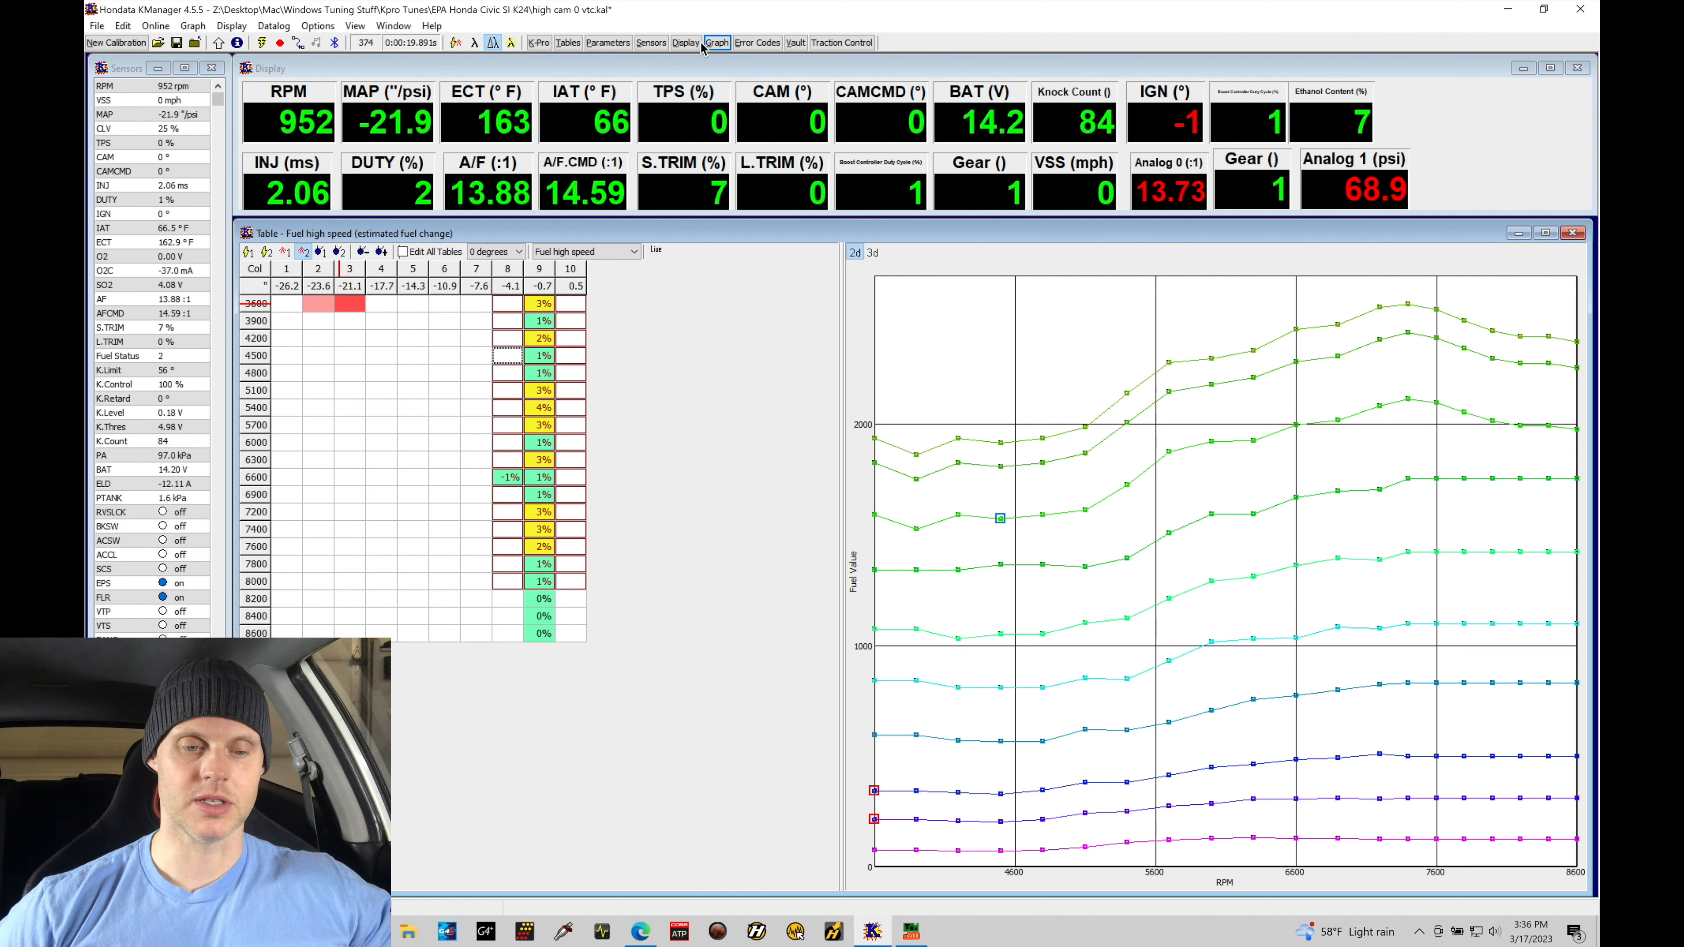
left_click(719, 44)
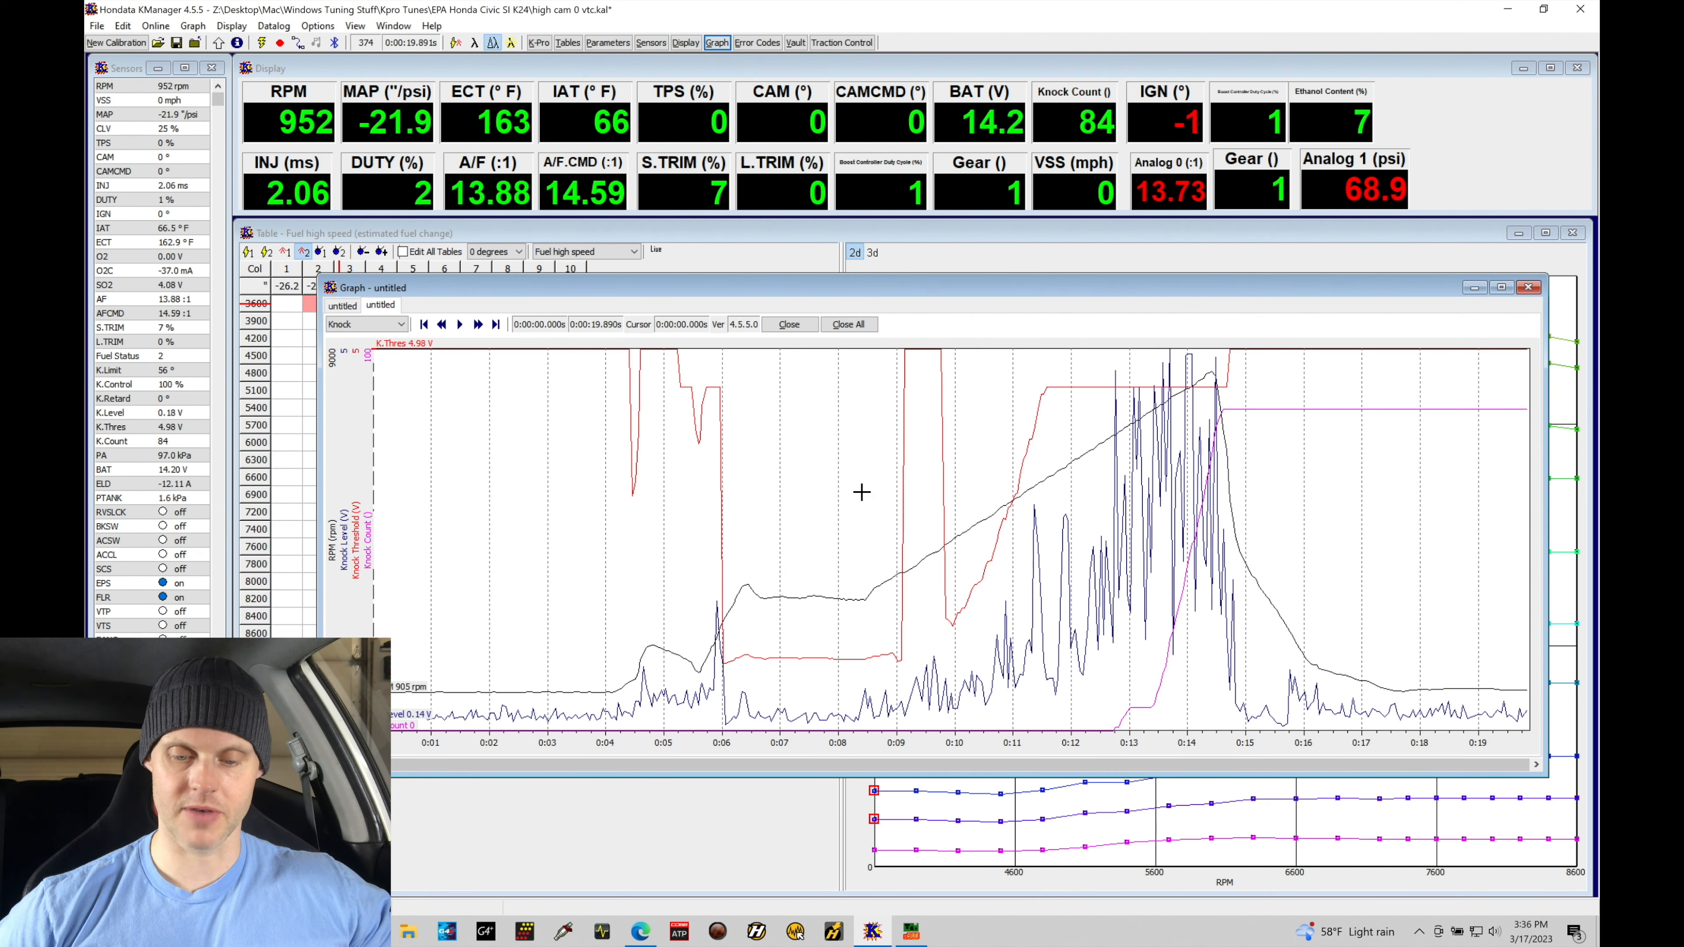
left_click_drag(874, 651, 1056, 578)
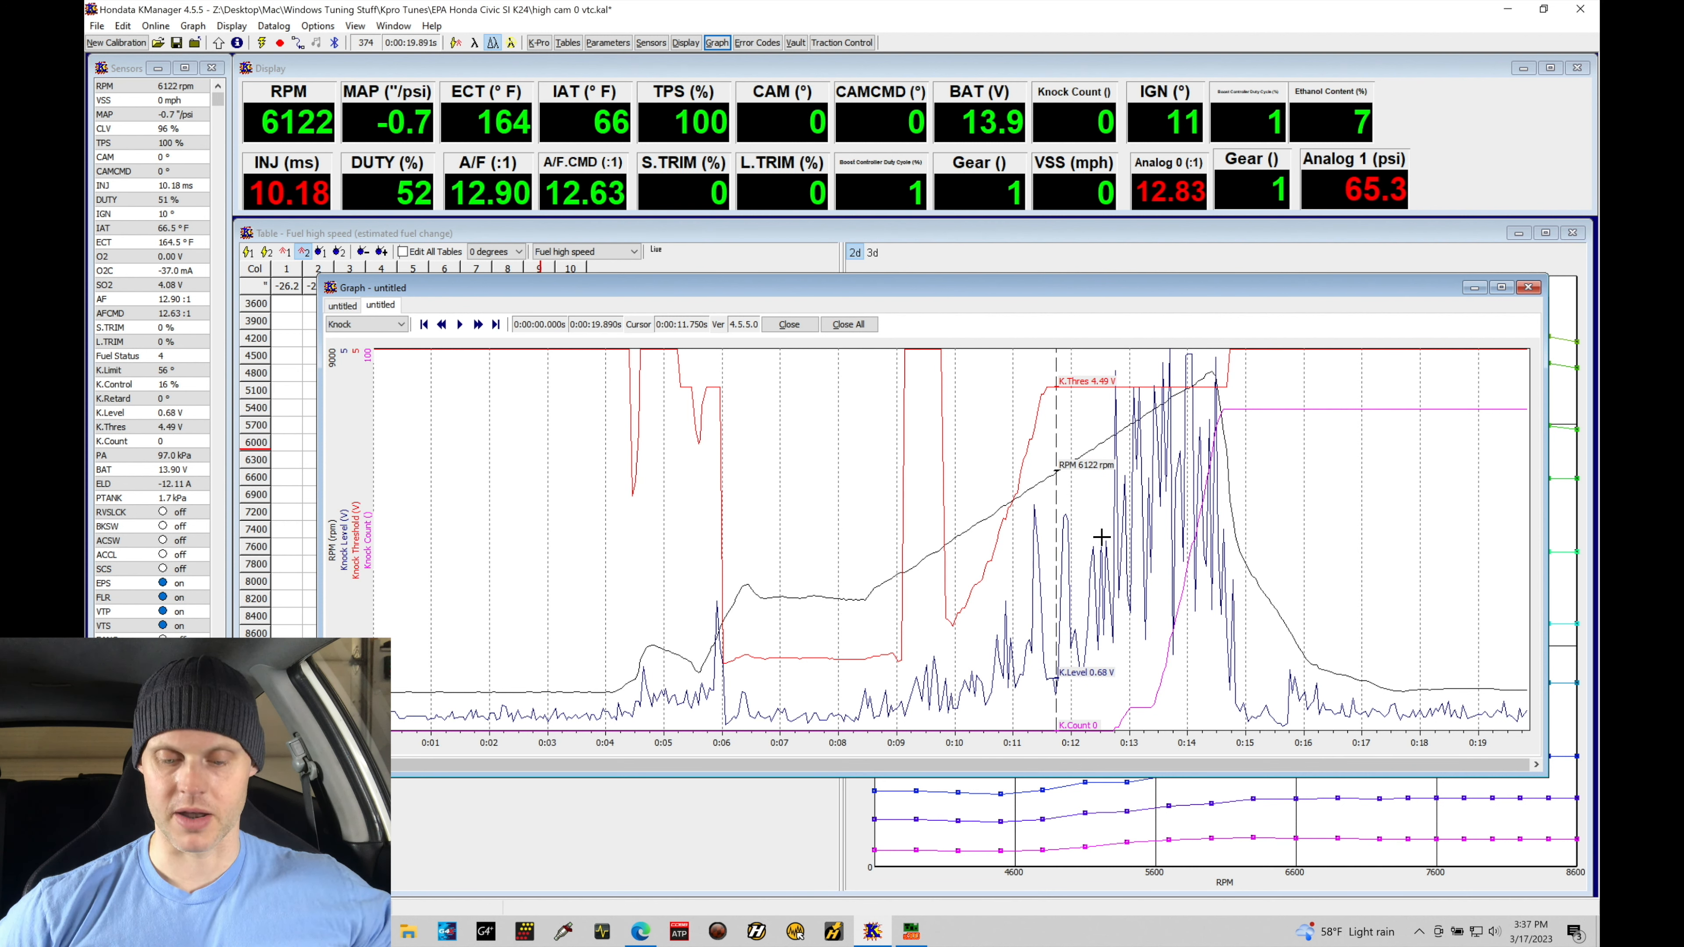
left_click_drag(1089, 545, 1021, 579)
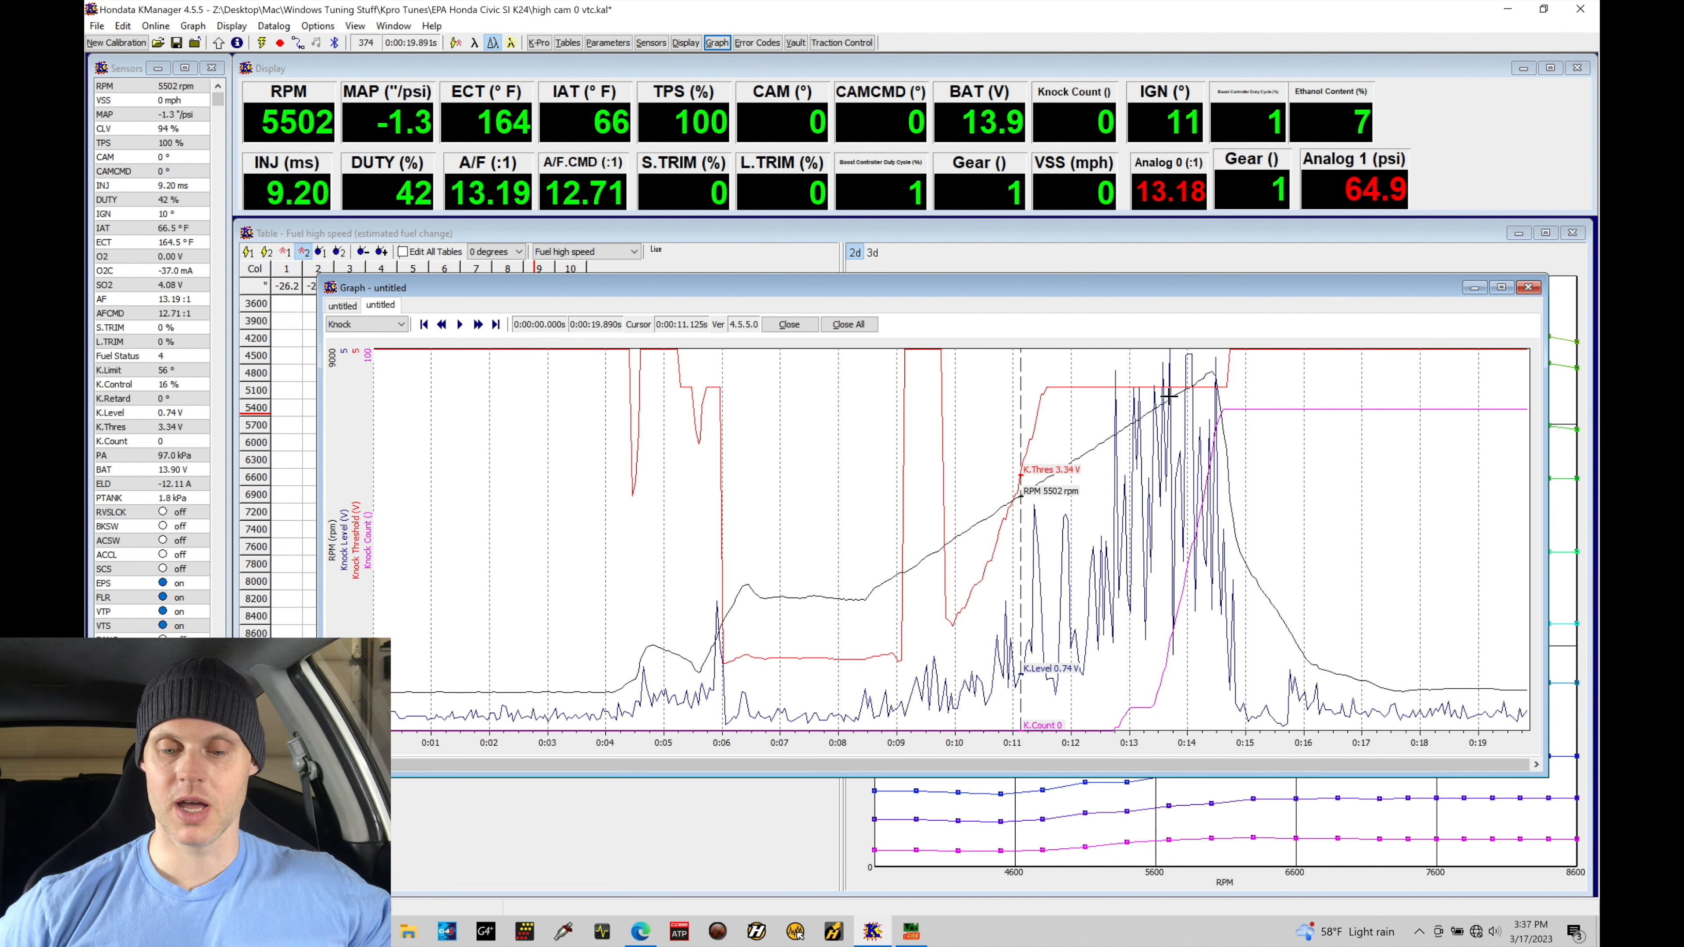
left_click(1153, 408)
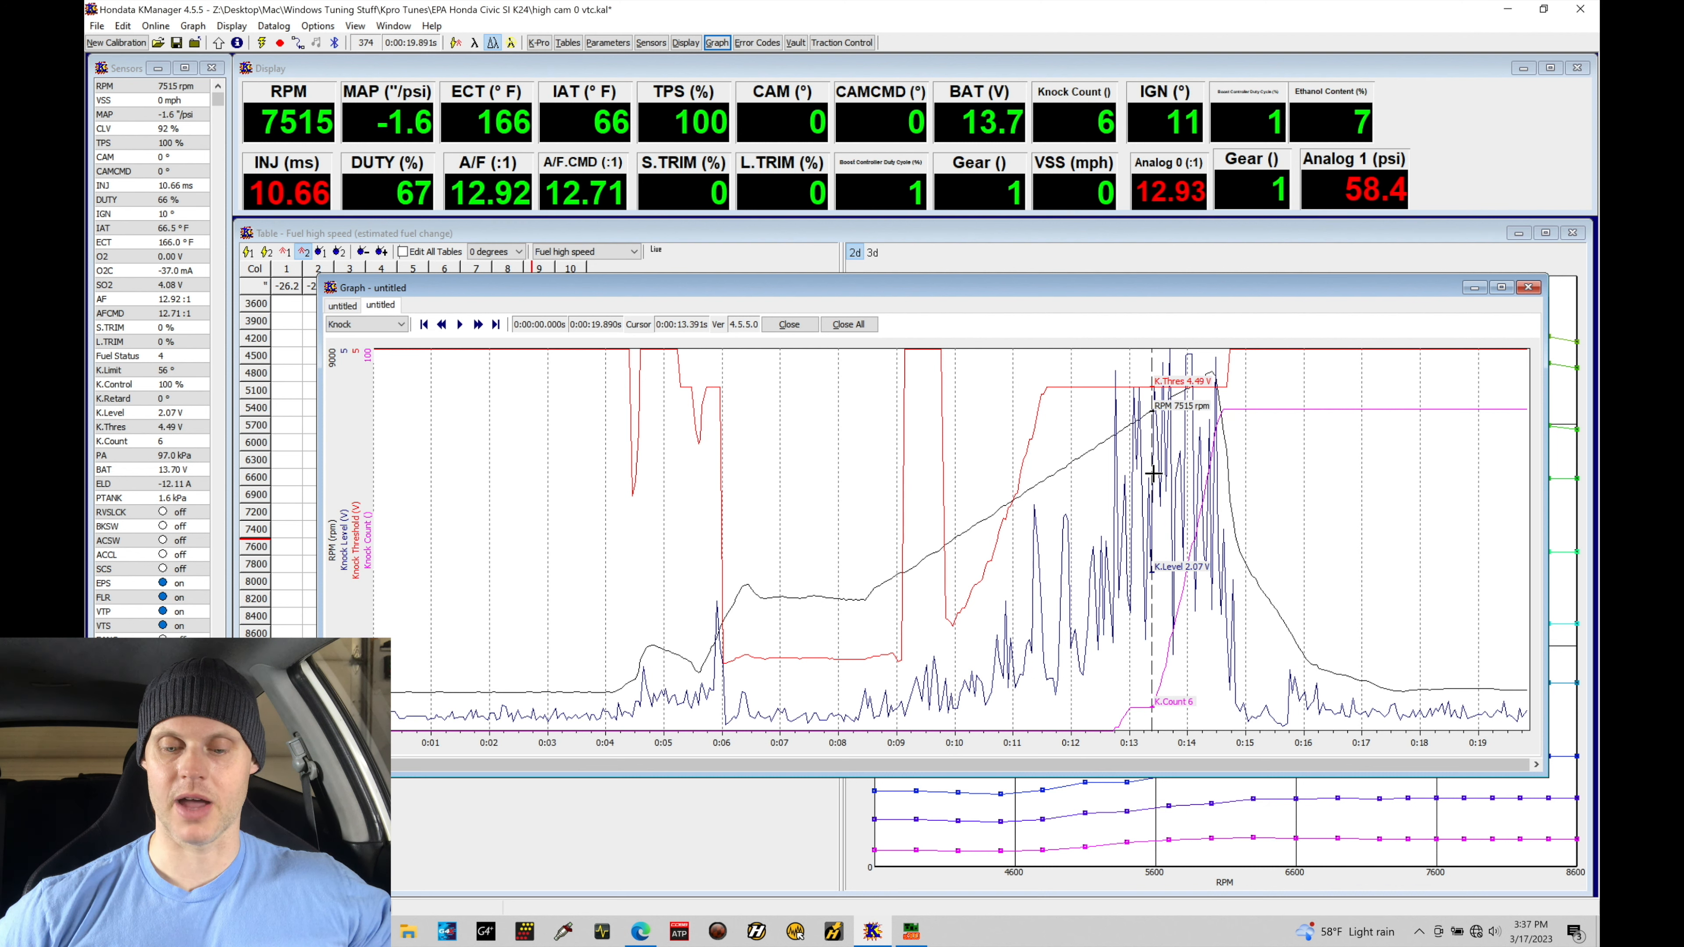
left_click_drag(1157, 467, 1111, 428)
left_click(1064, 392)
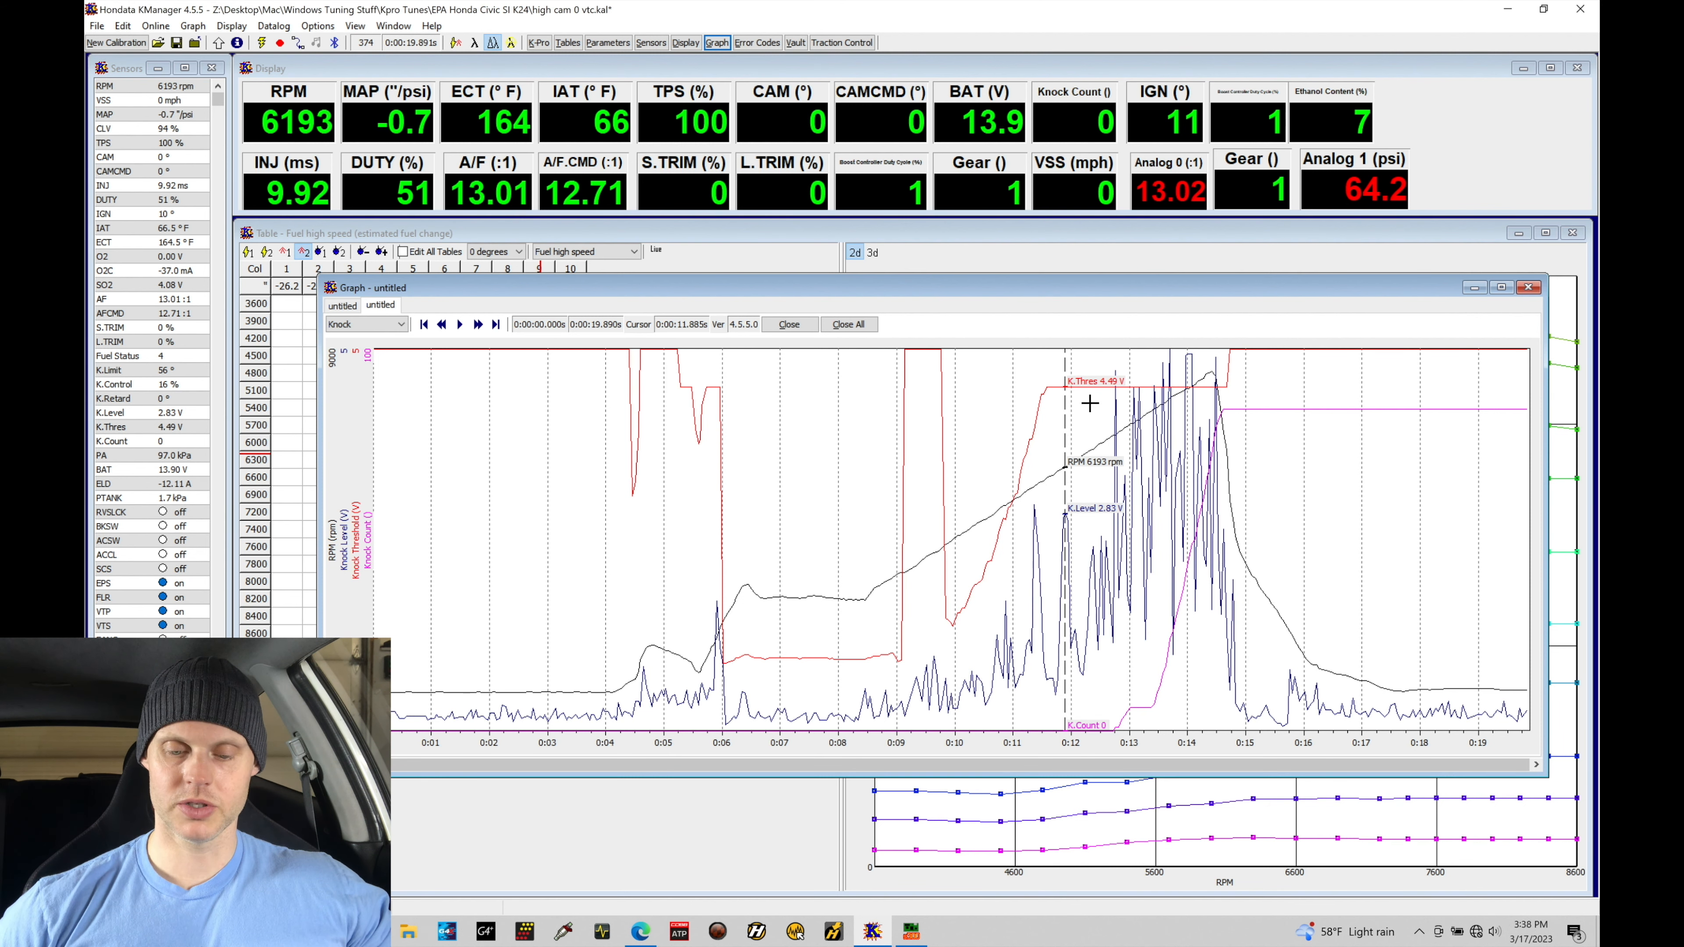
- Return to the calibration table and display Knock sensitivity high speed
left_click(296, 375)
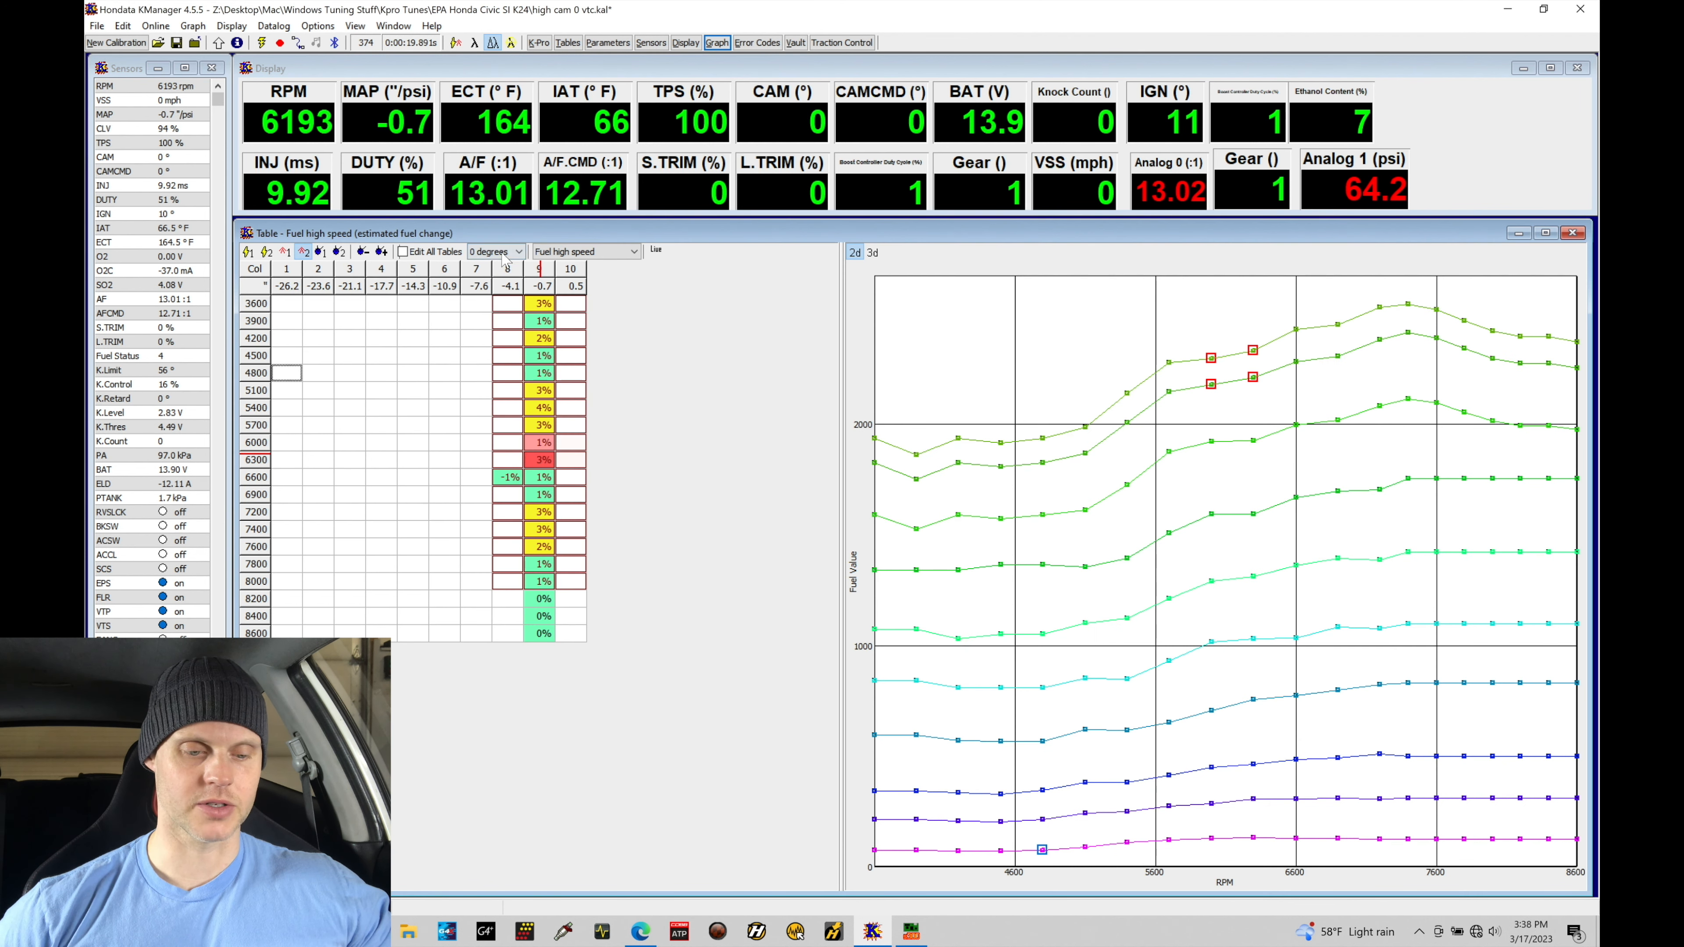
left_click(564, 252)
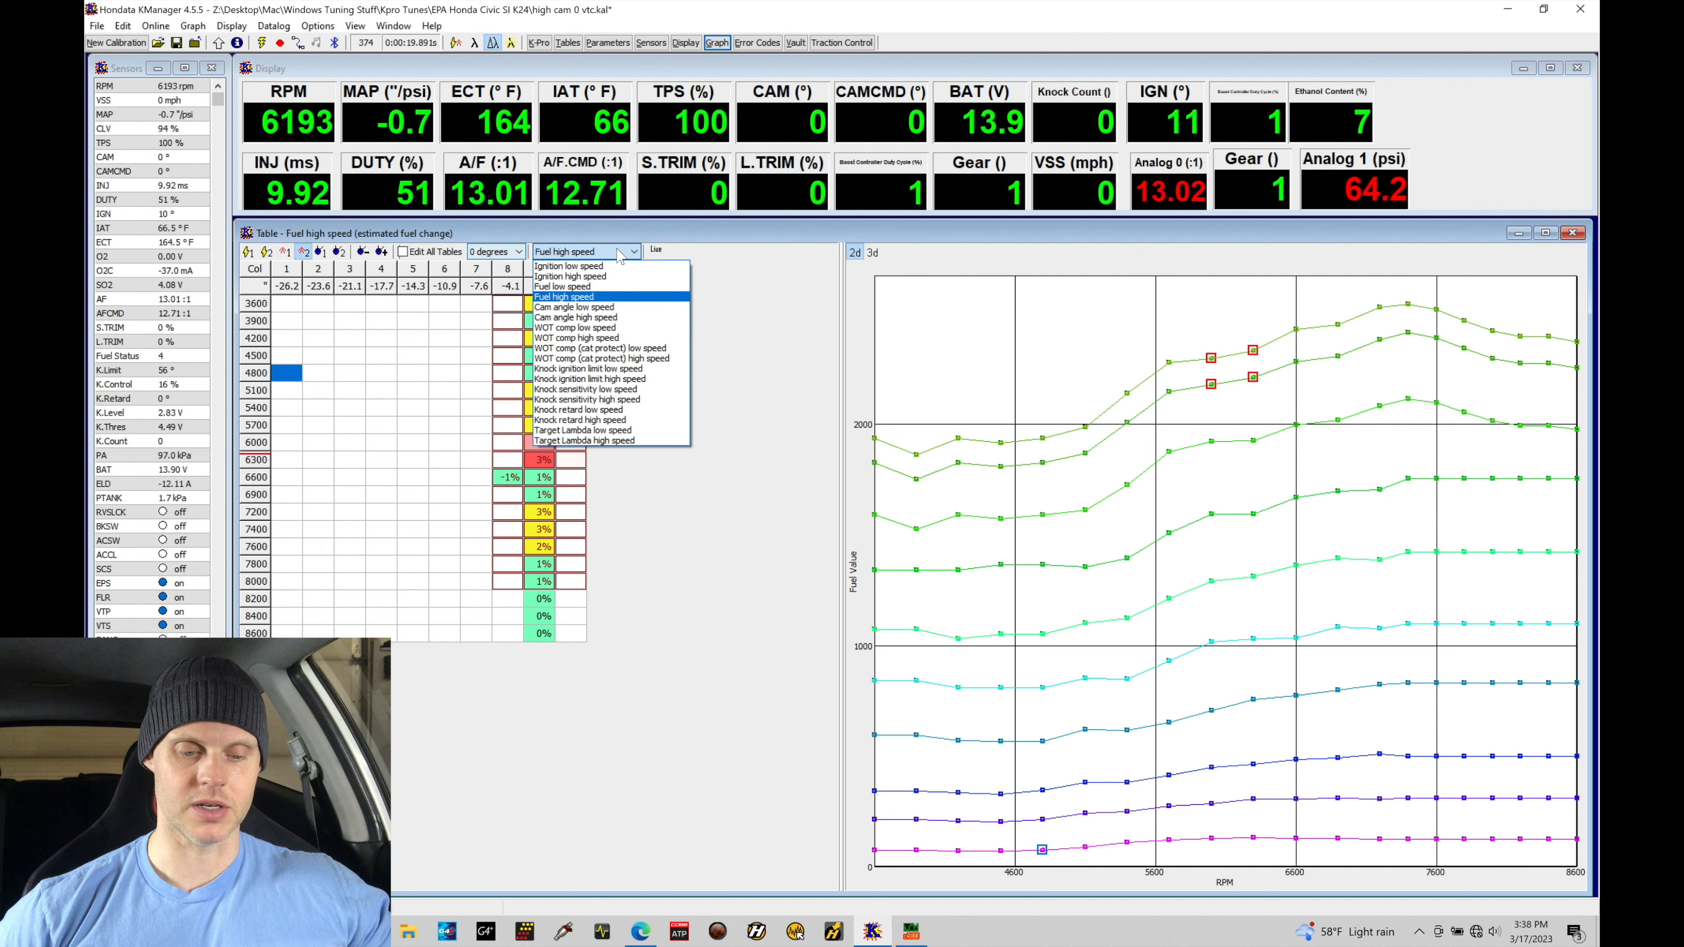
left_click(637, 399)
left_click(621, 253)
left_click(471, 444)
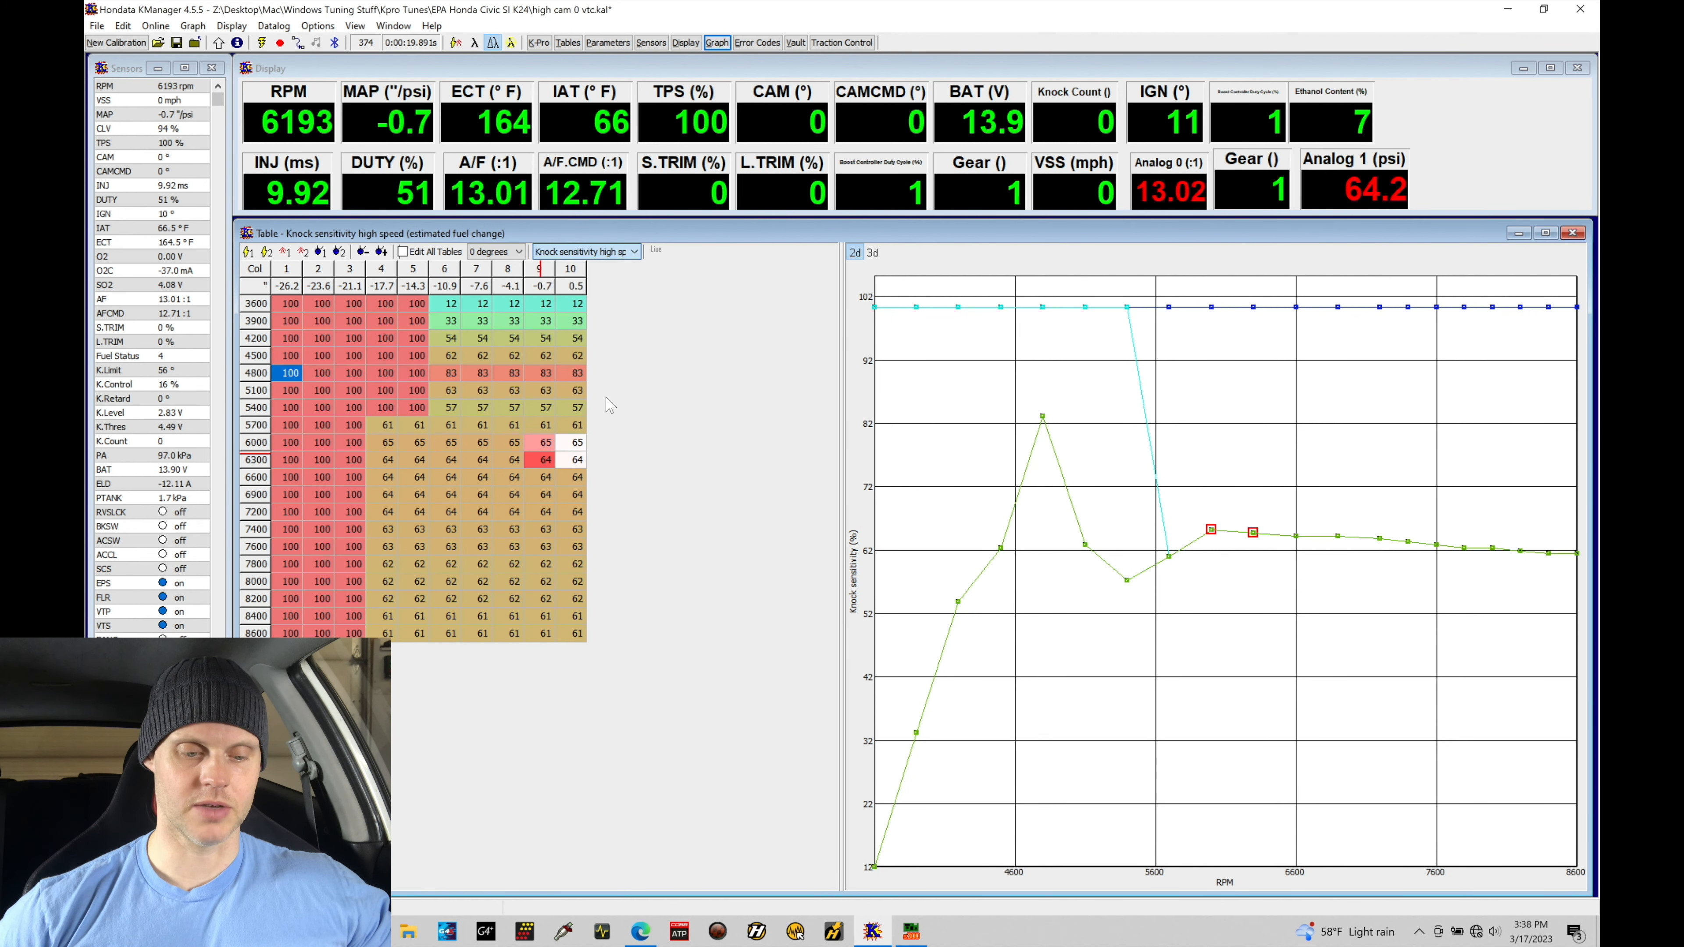
- Check the knock log near 6300 rpm and set knock sensitivity in columns 4–10 at 6000 and 6300 rpm to 62
left_click_drag(384, 427, 563, 457)
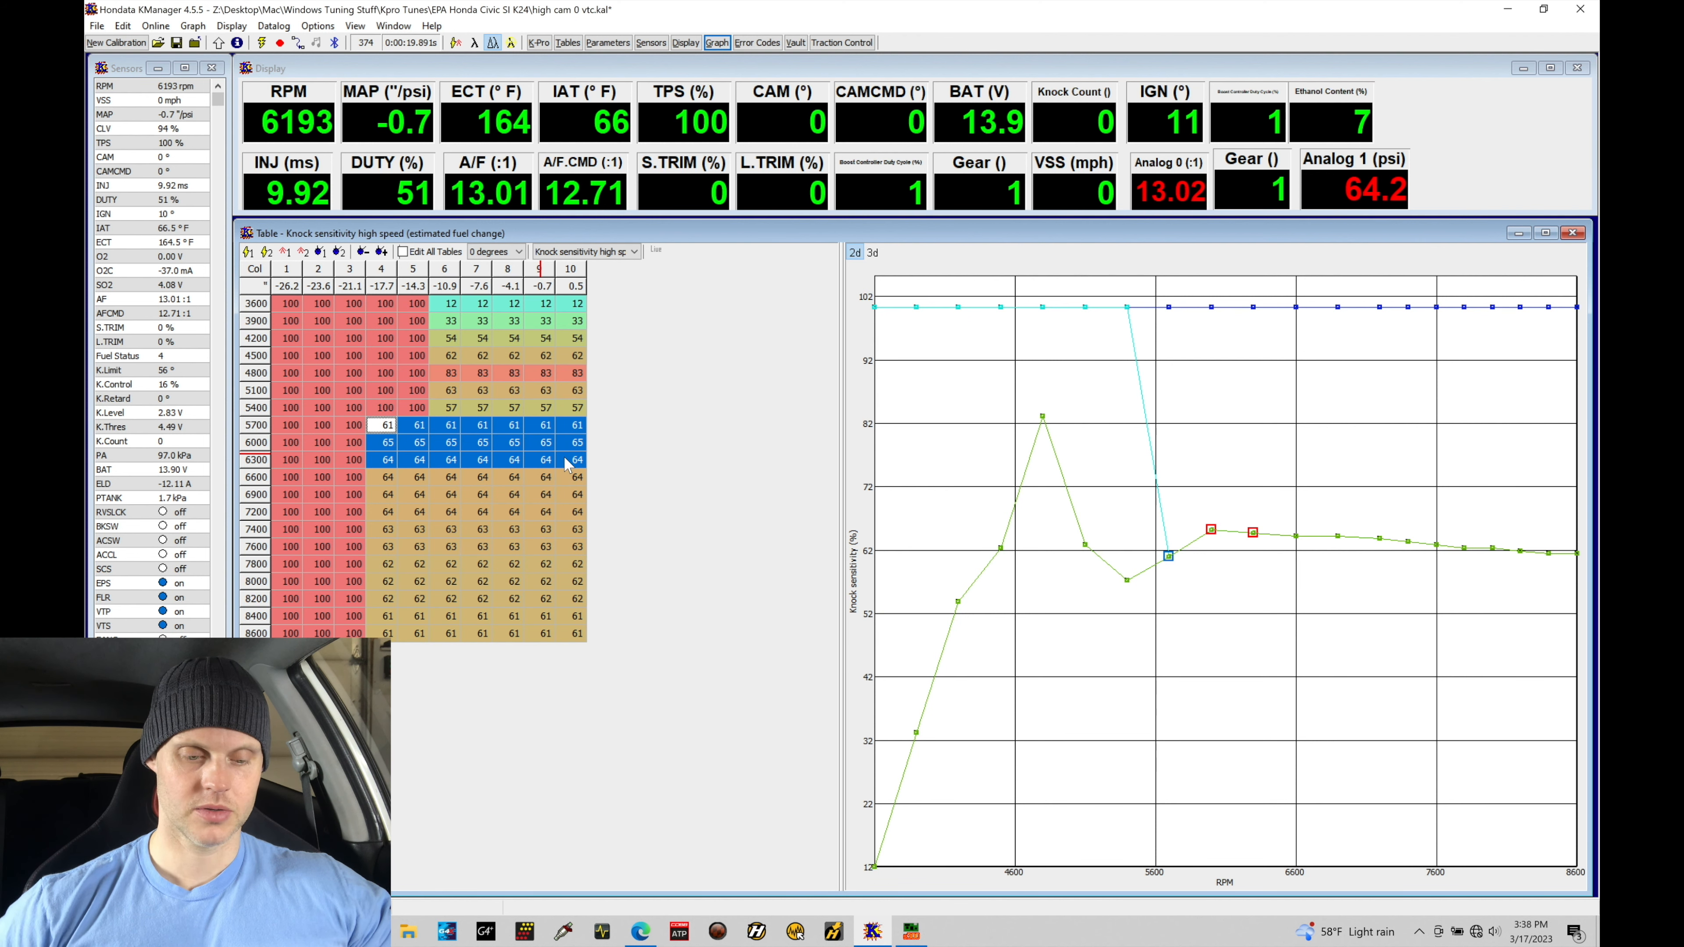
left_click(717, 42)
left_click_drag(1048, 466, 1084, 460)
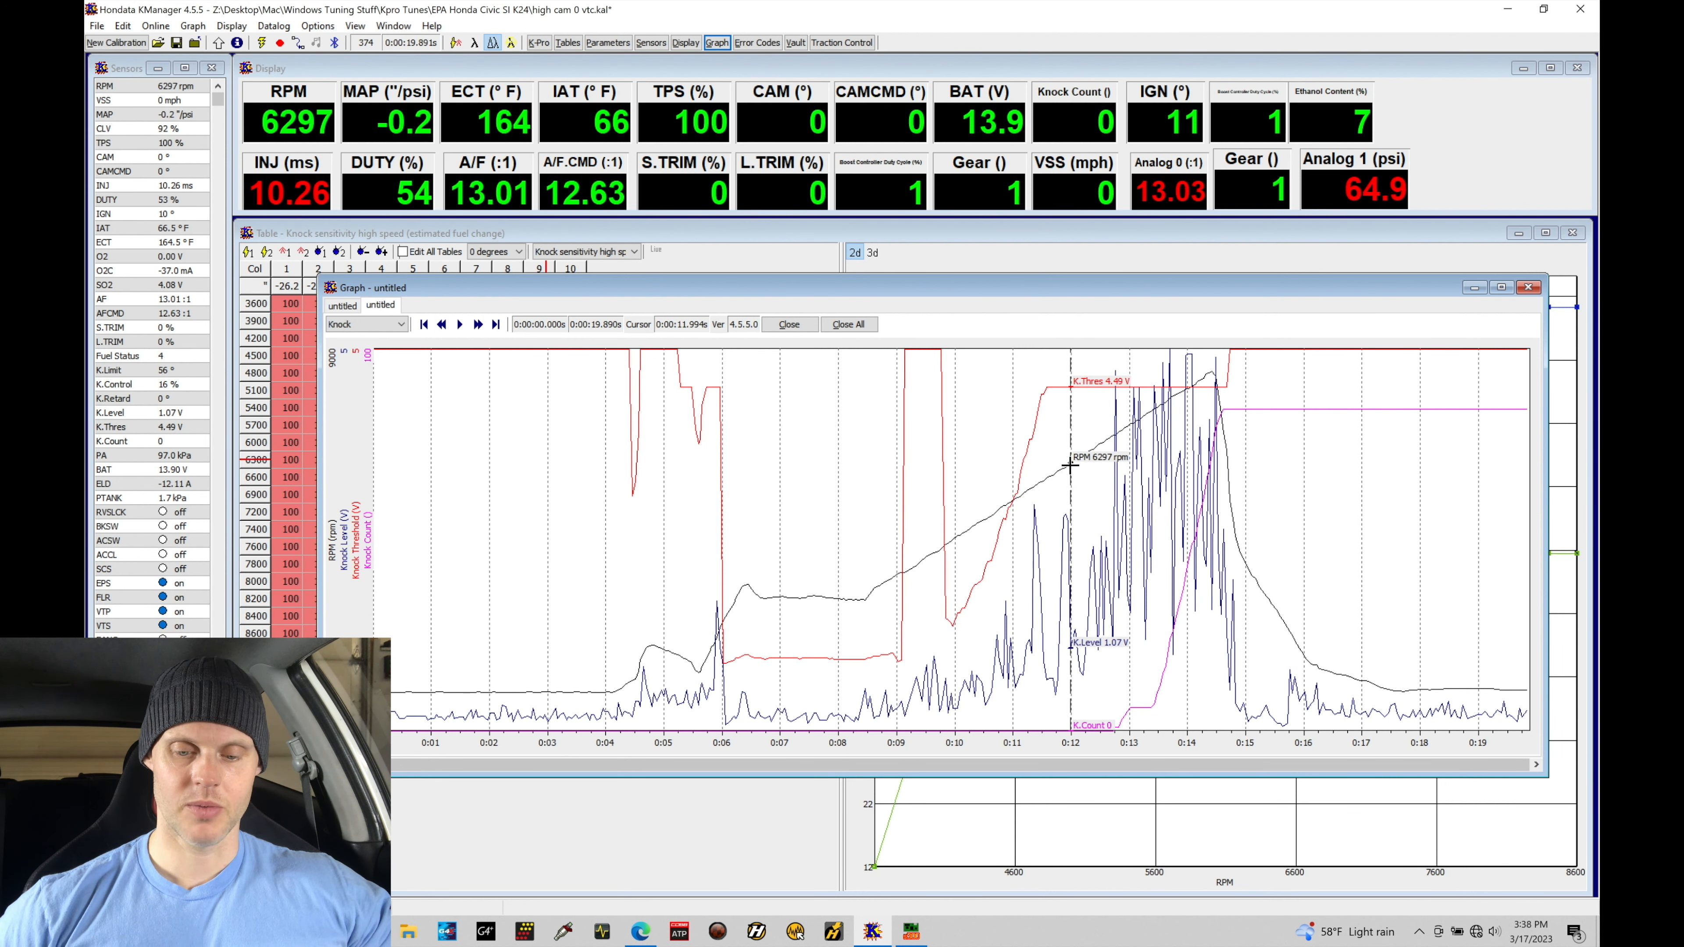
left_click(301, 481)
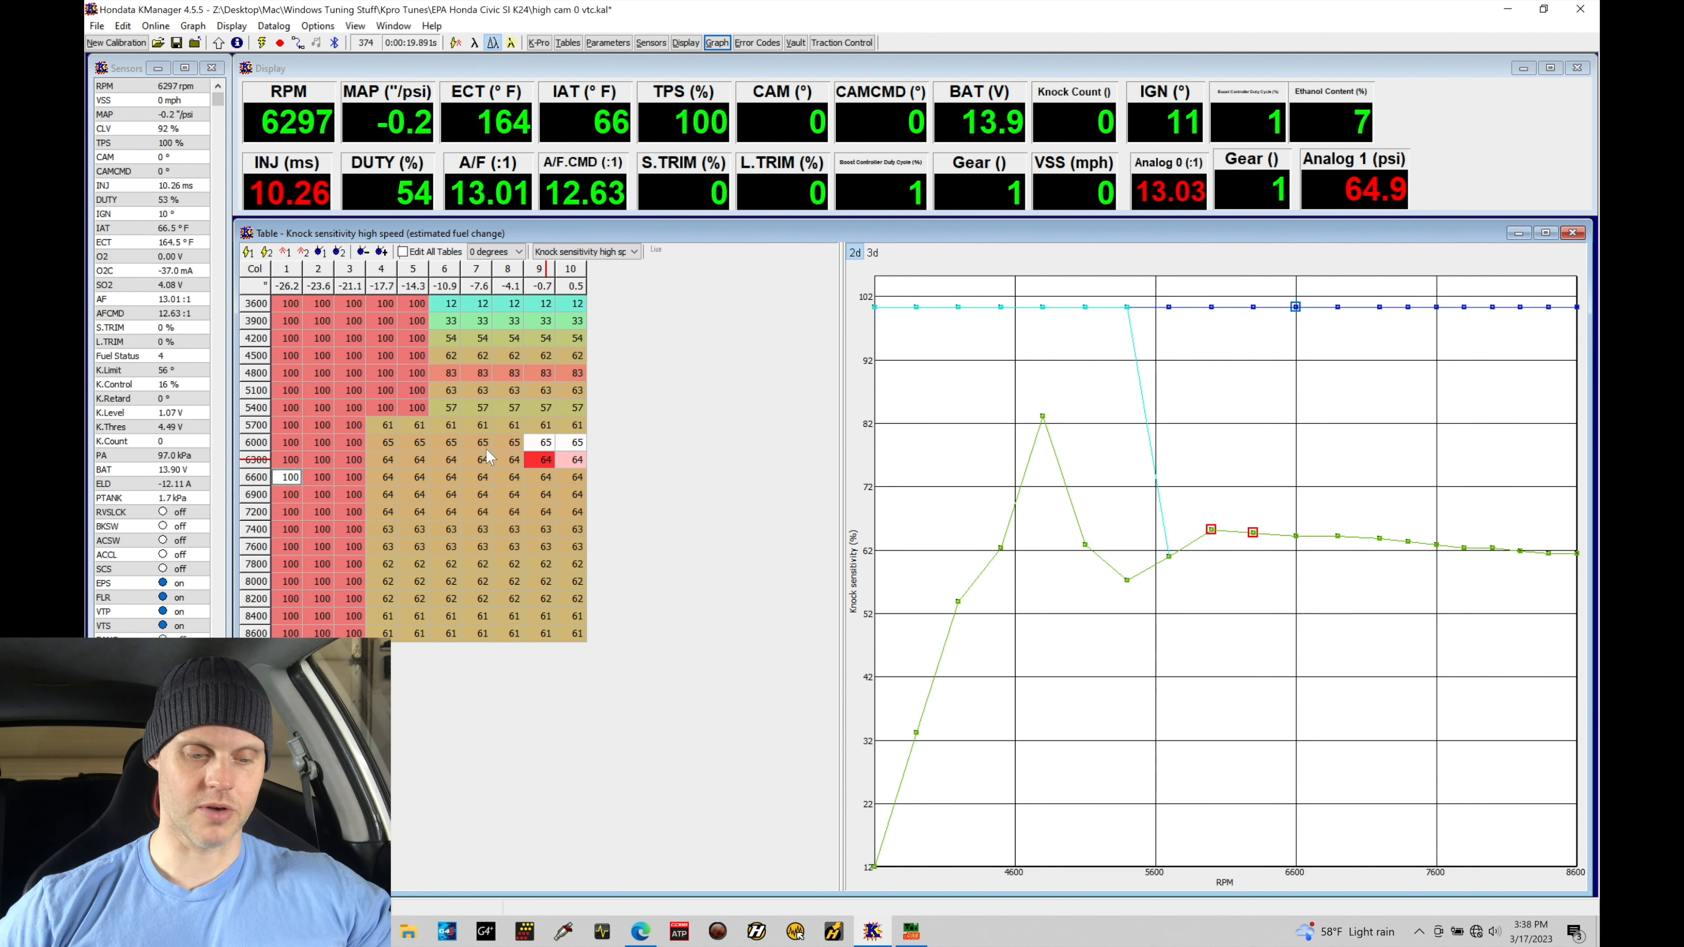
left_click_drag(398, 443, 571, 457)
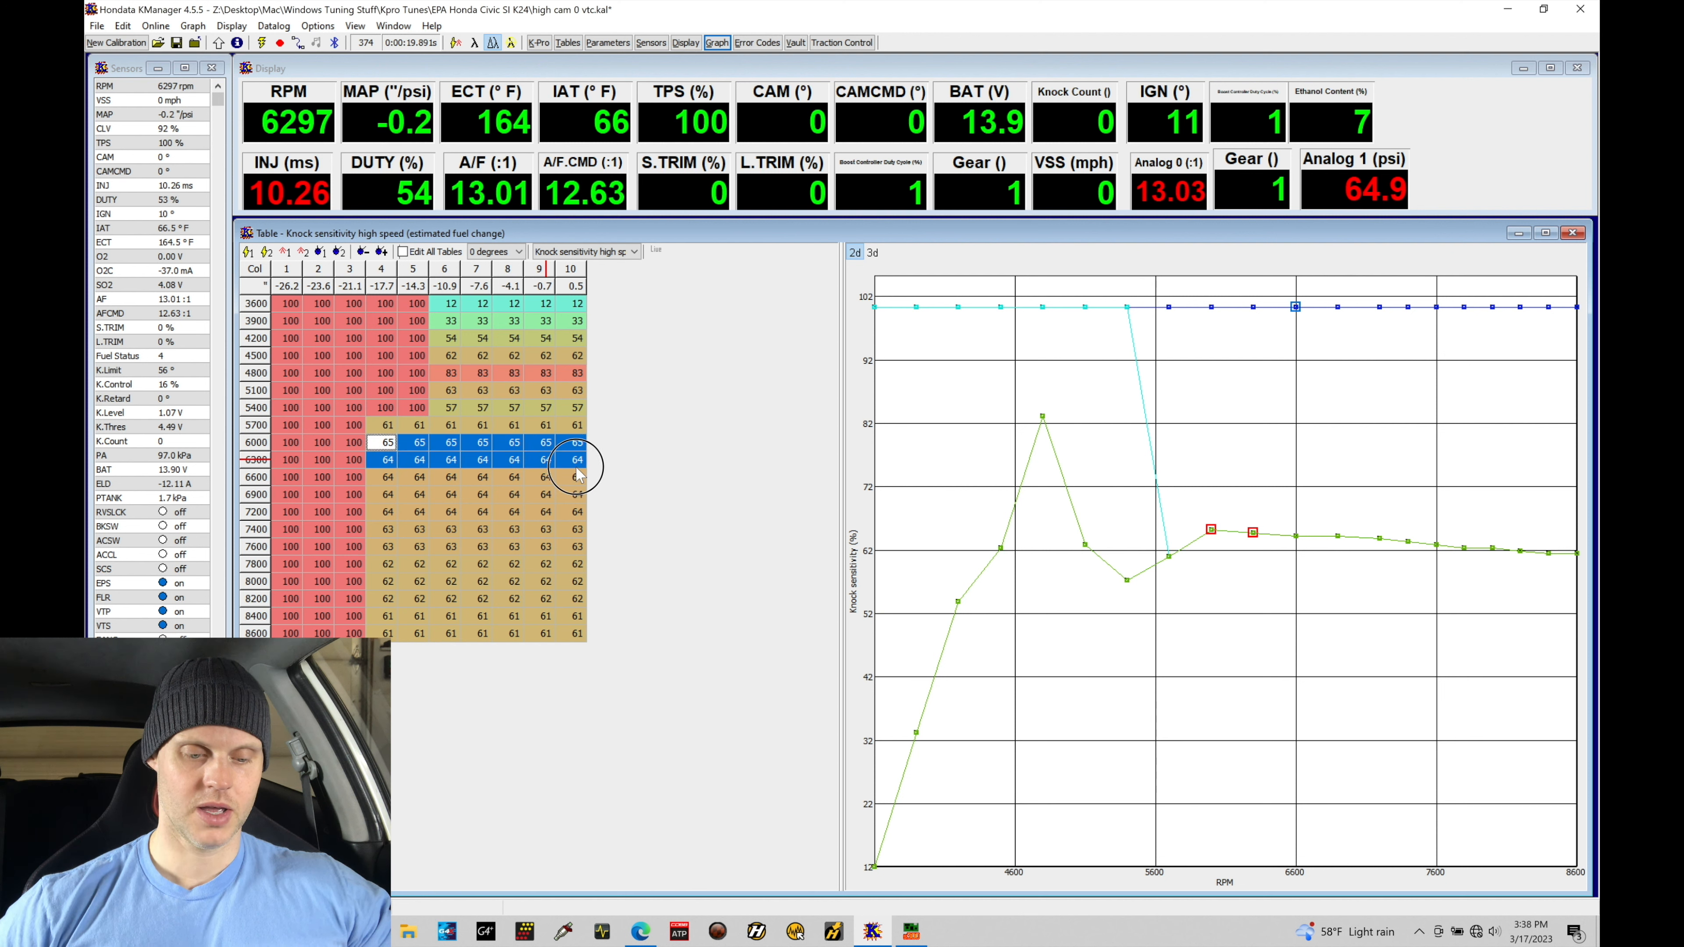
key("Return")
key("Tab")
key("Tab")
type("62")
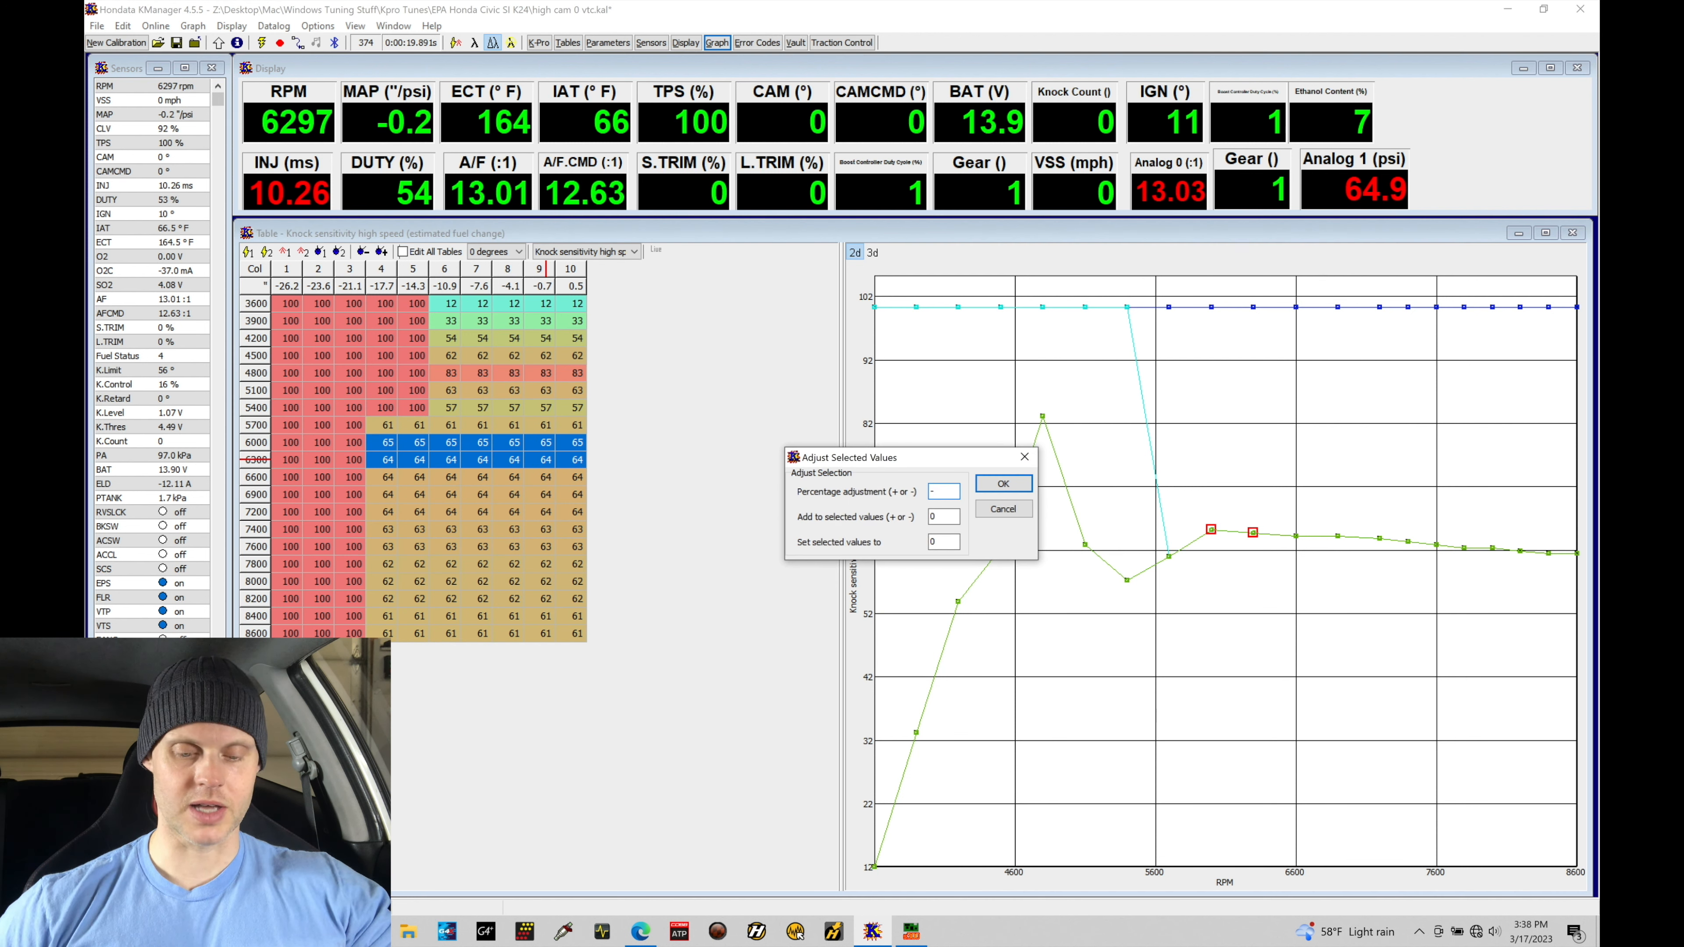
key("Return")
left_click(556, 500)
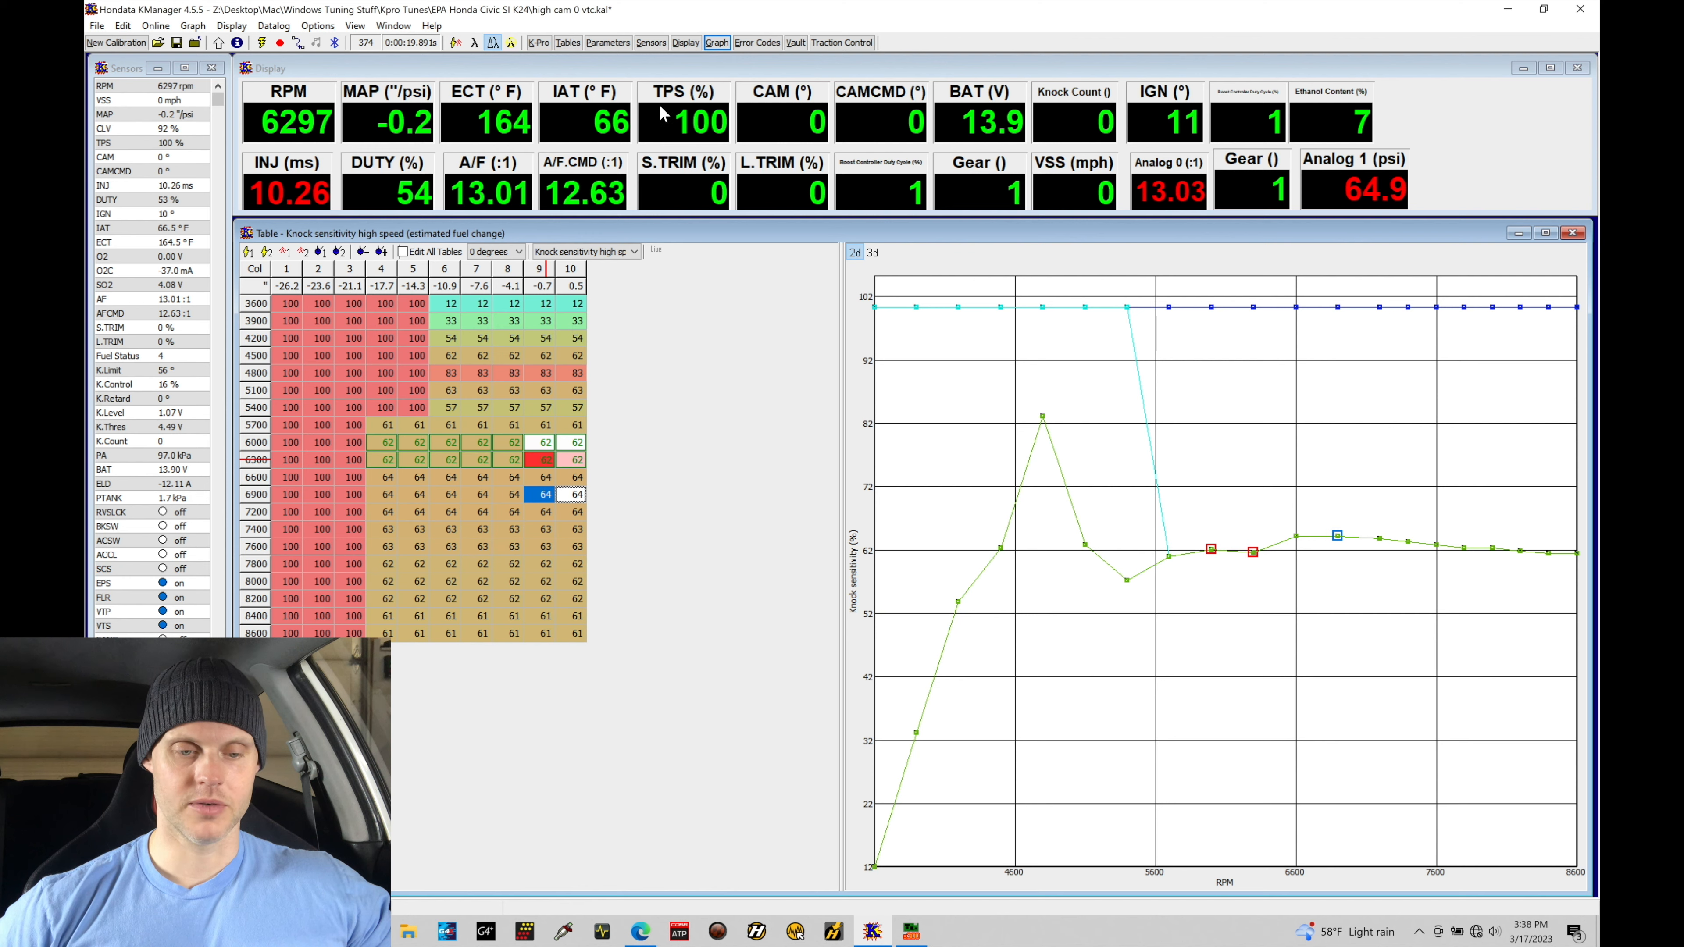
- Review logged knock from about 6950 to 8400 rpm and raise knock sensitivity in columns 4–10 from 6900 to 8600 rpm by 10%
left_click(716, 43)
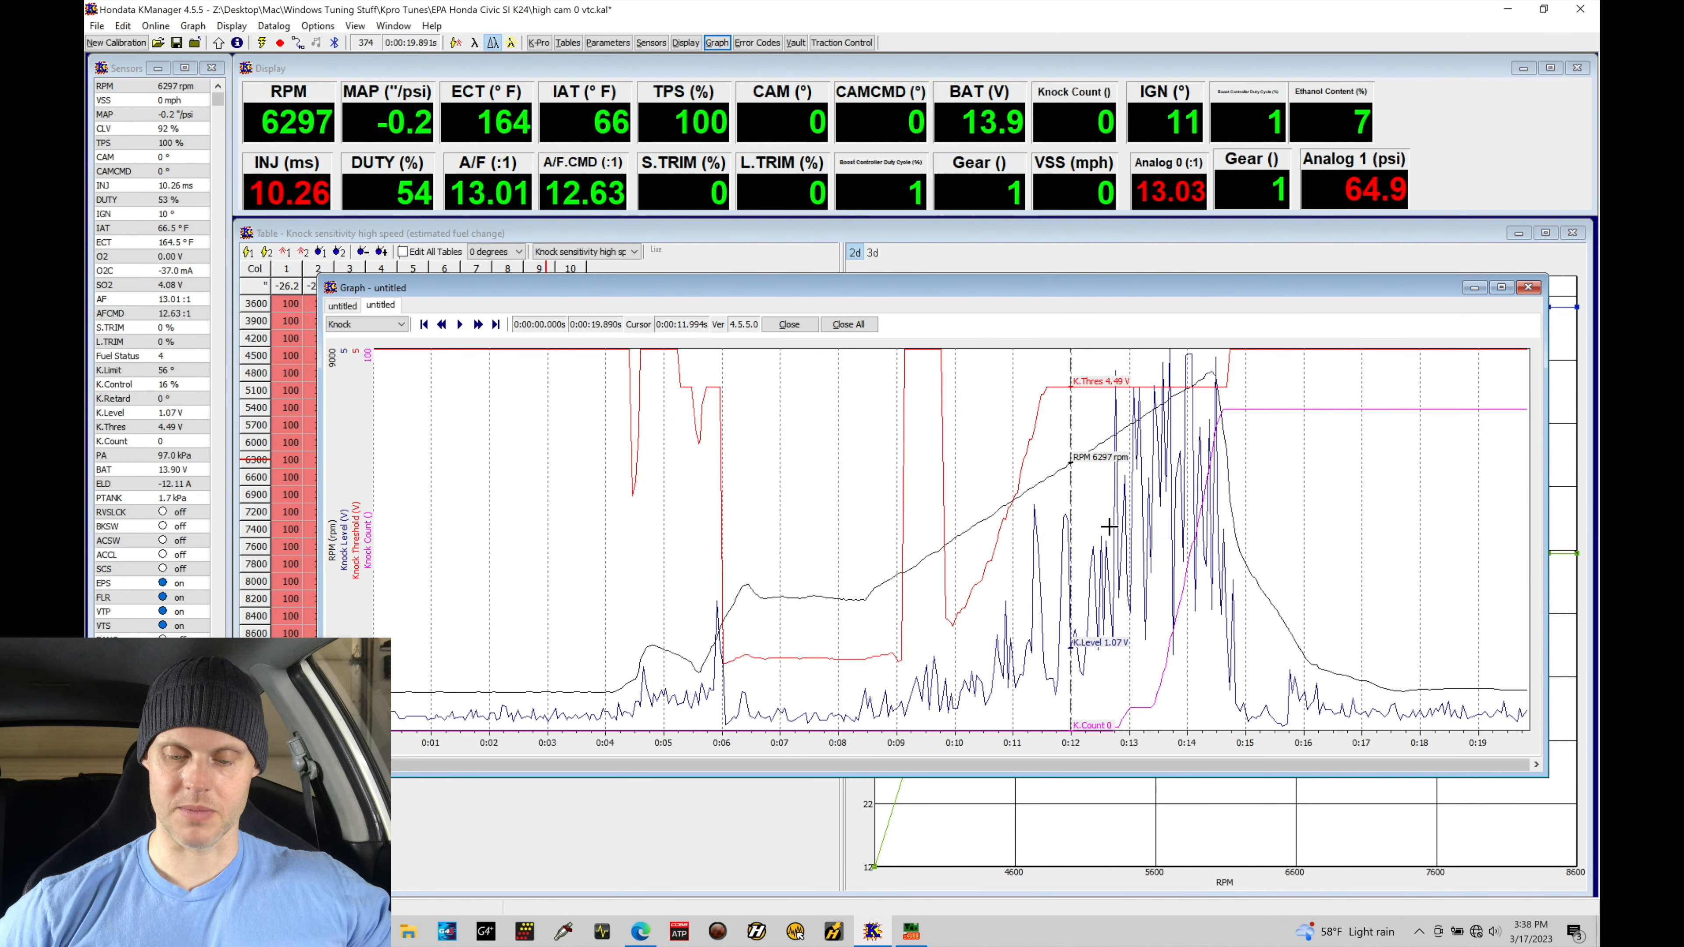
left_click(1112, 528)
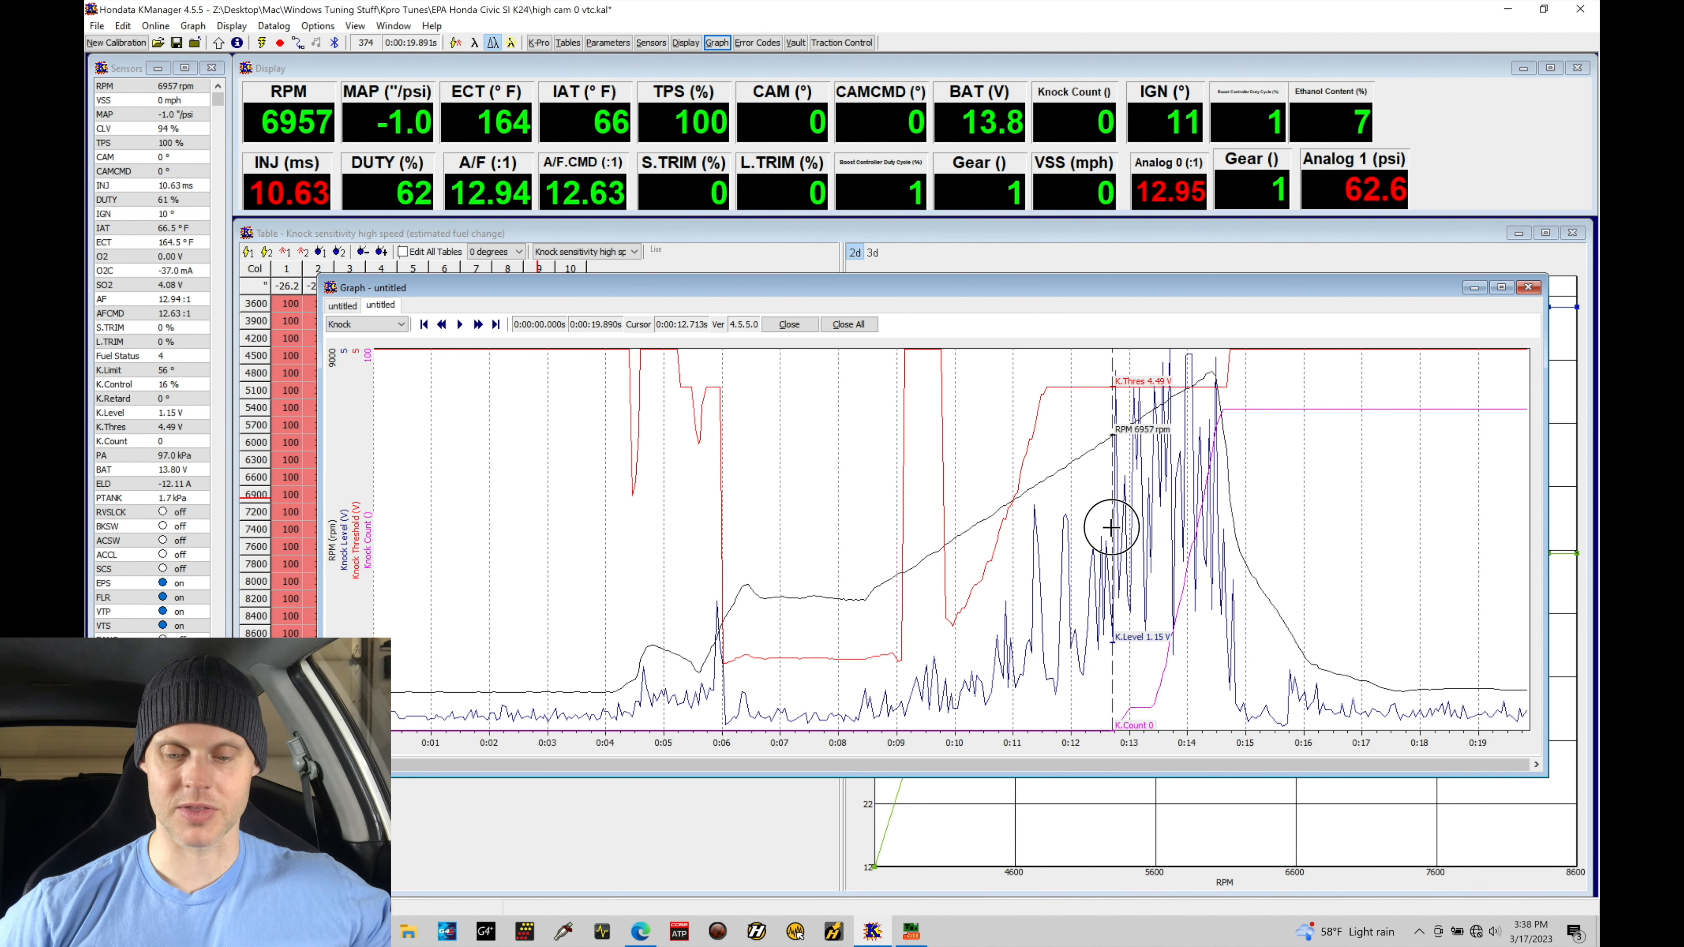
left_click(1105, 528)
left_click(1211, 478)
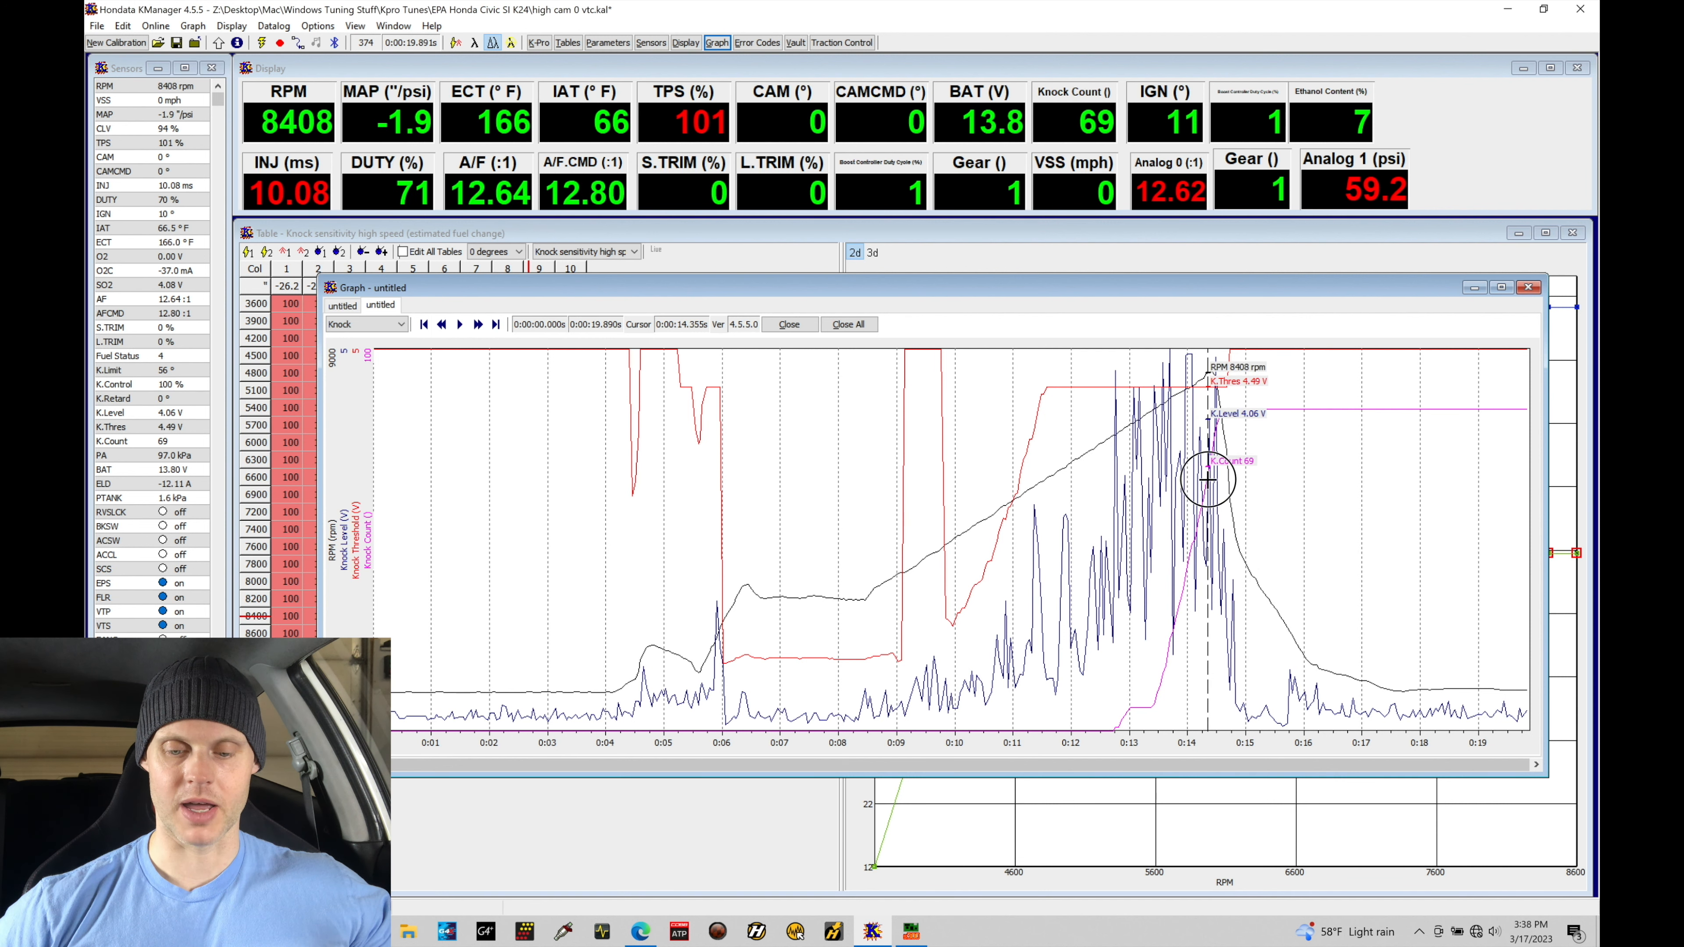
left_click(1179, 496)
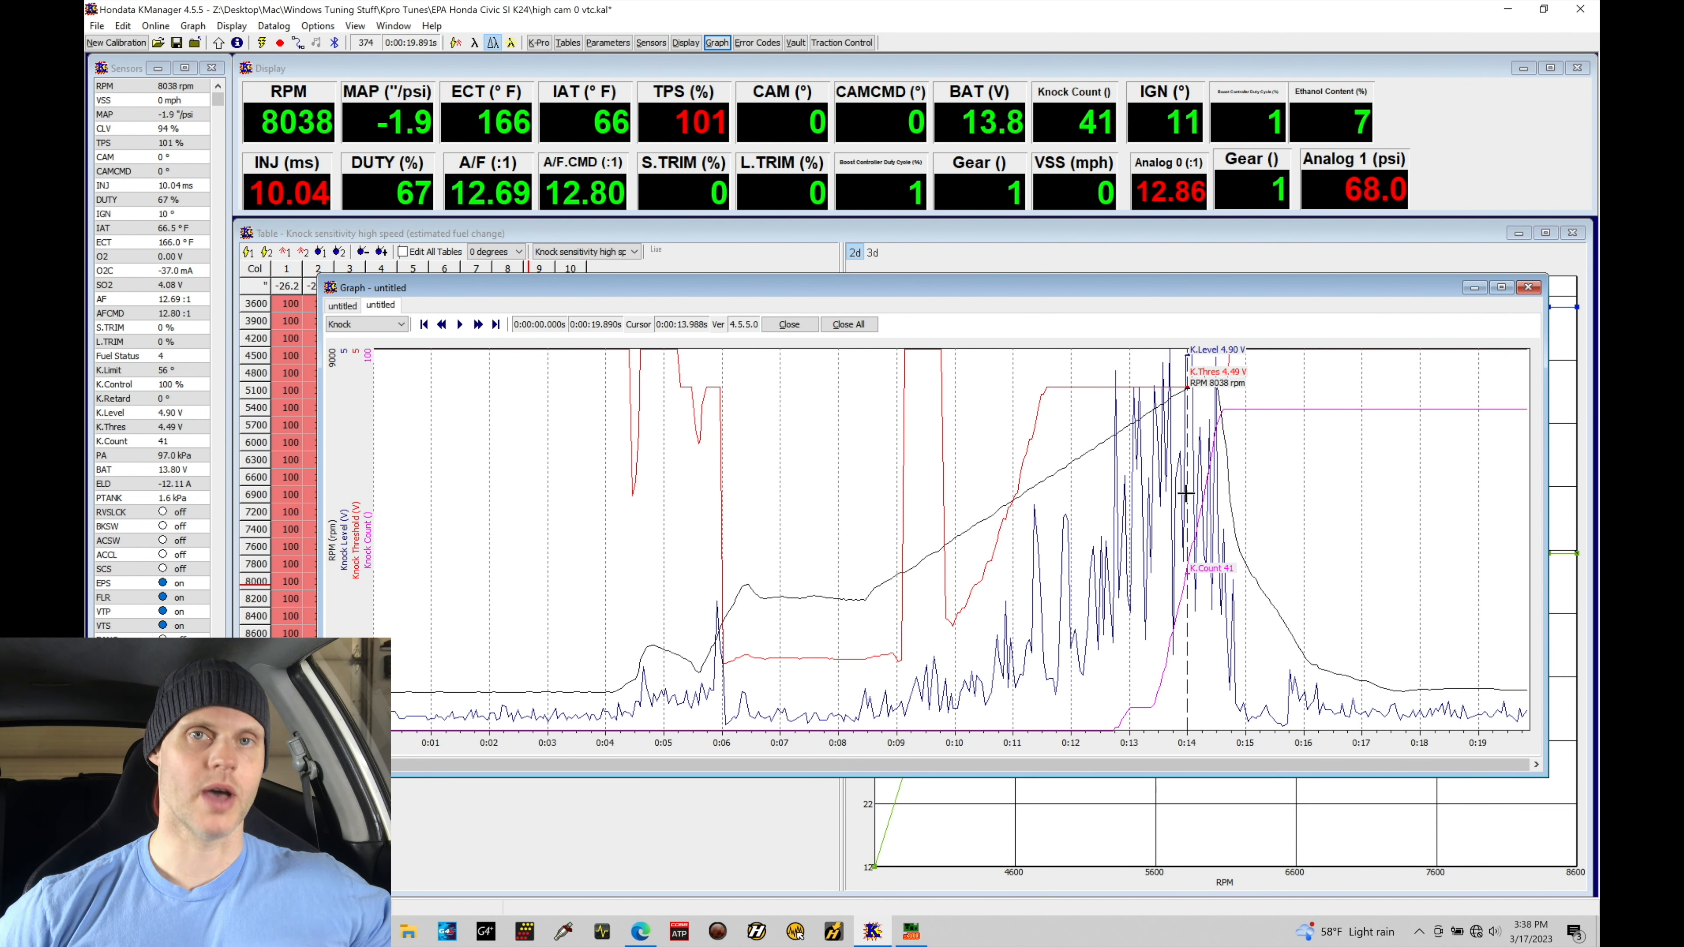
left_click(298, 534)
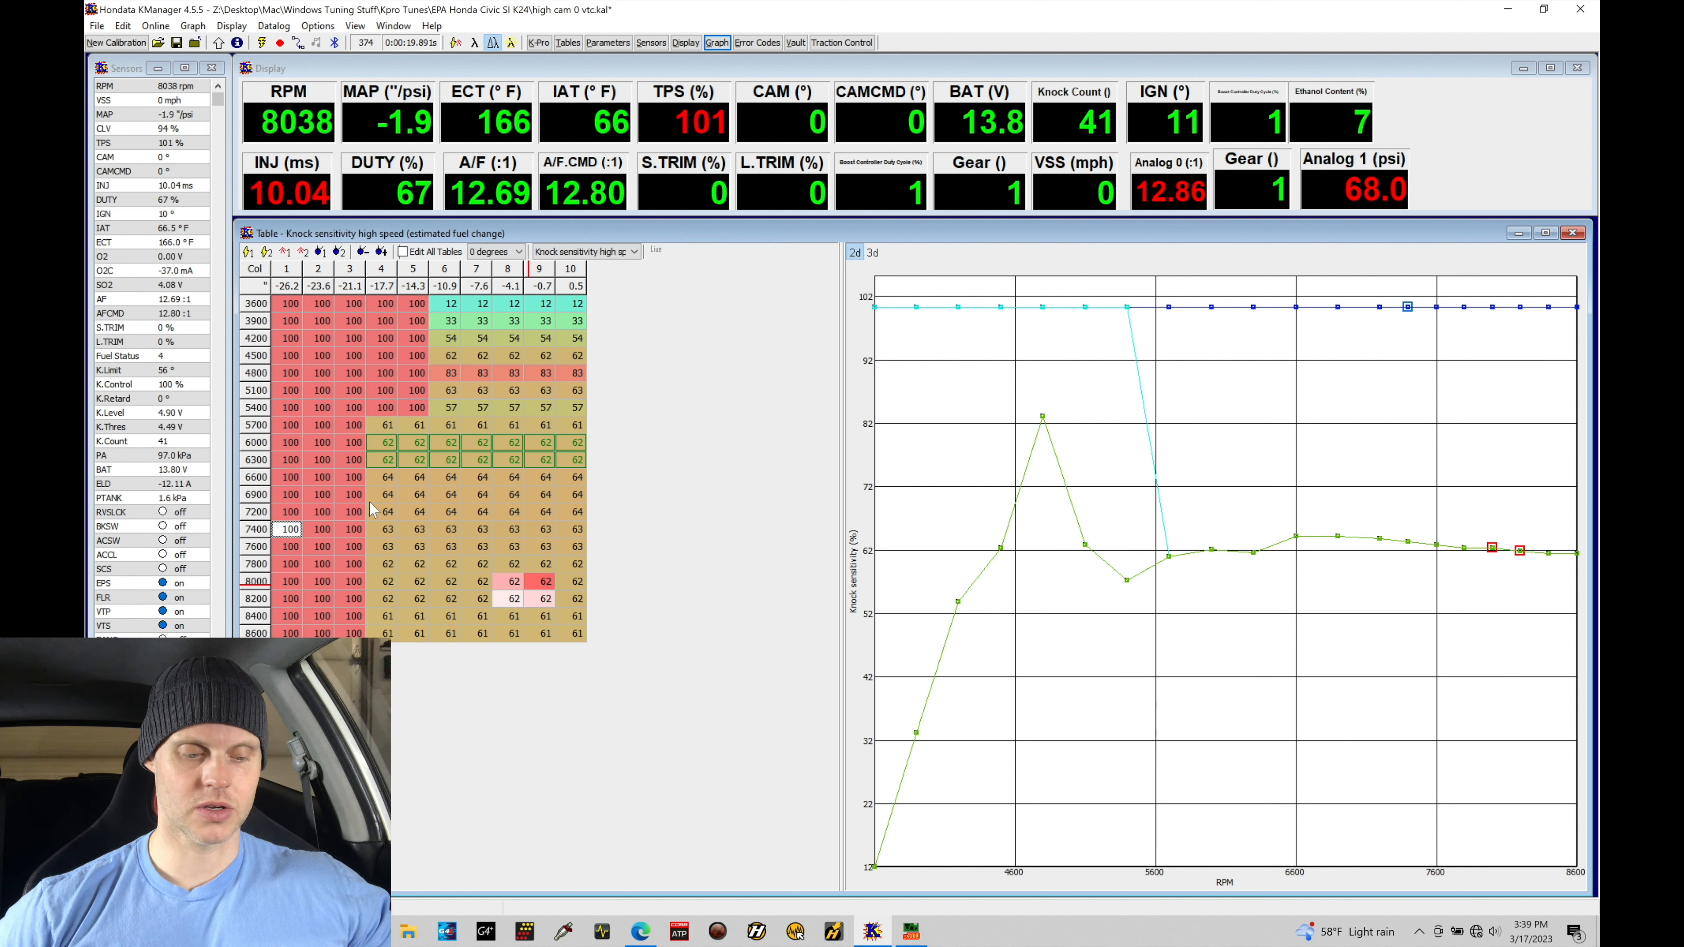
left_click_drag(384, 496, 577, 634)
key("percent")
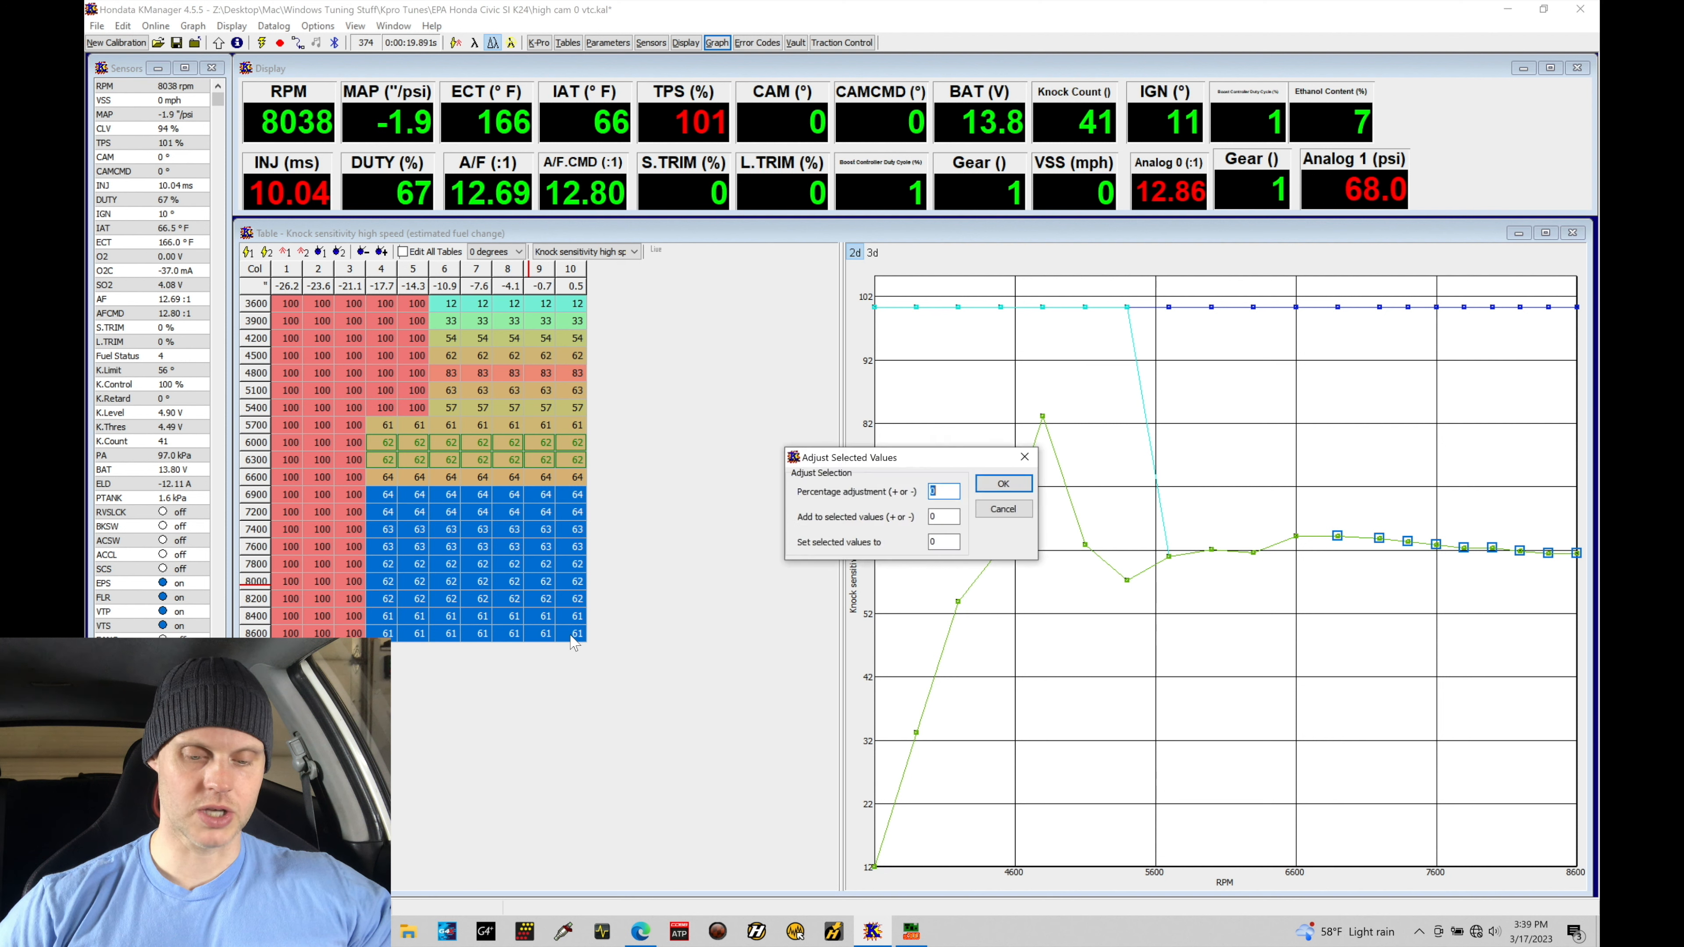
type("10")
key("Return")
left_click(516, 617)
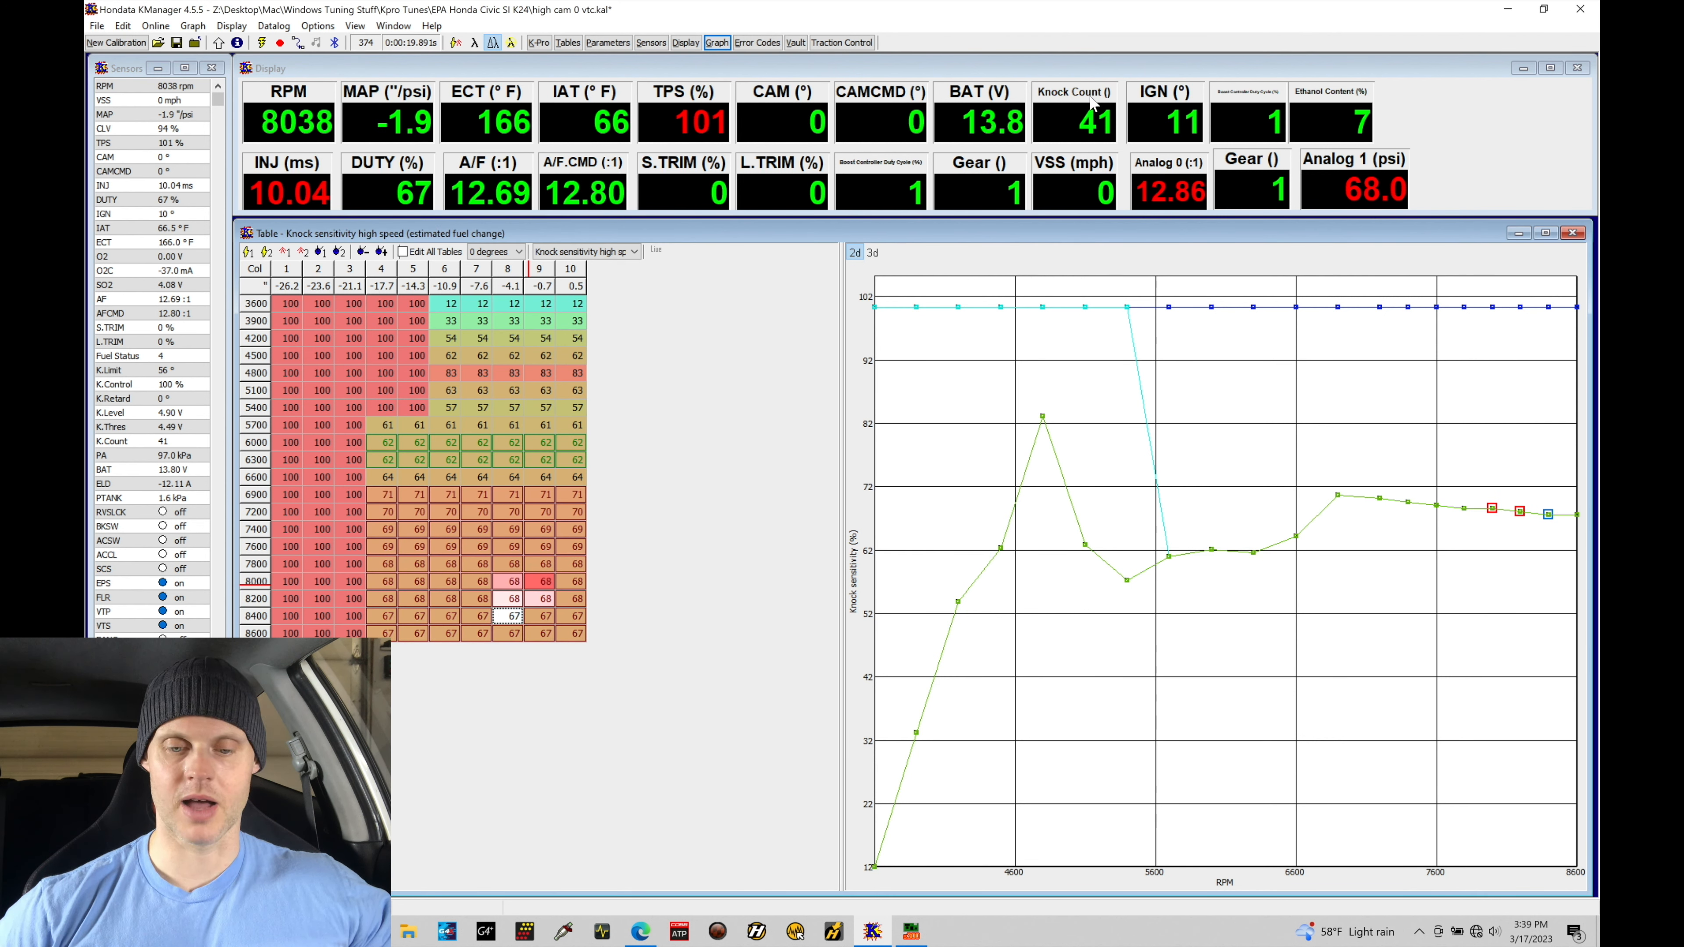
- Save the edited calibration and upload it to the ECU
left_click(439, 428)
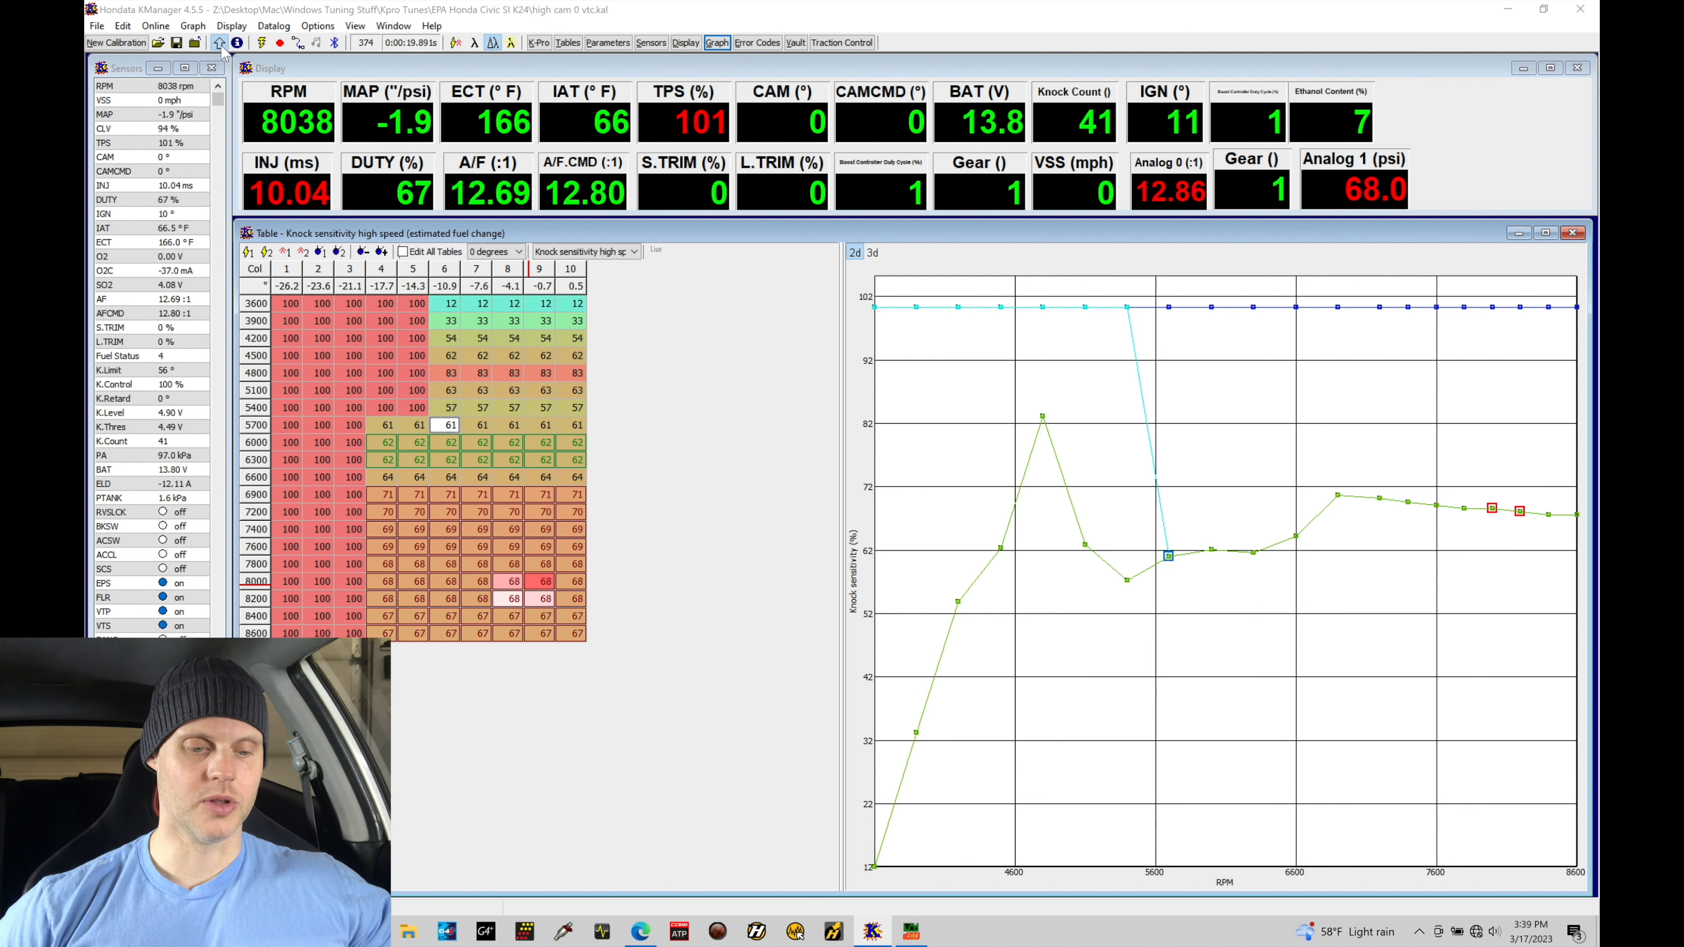
left_click(218, 43)
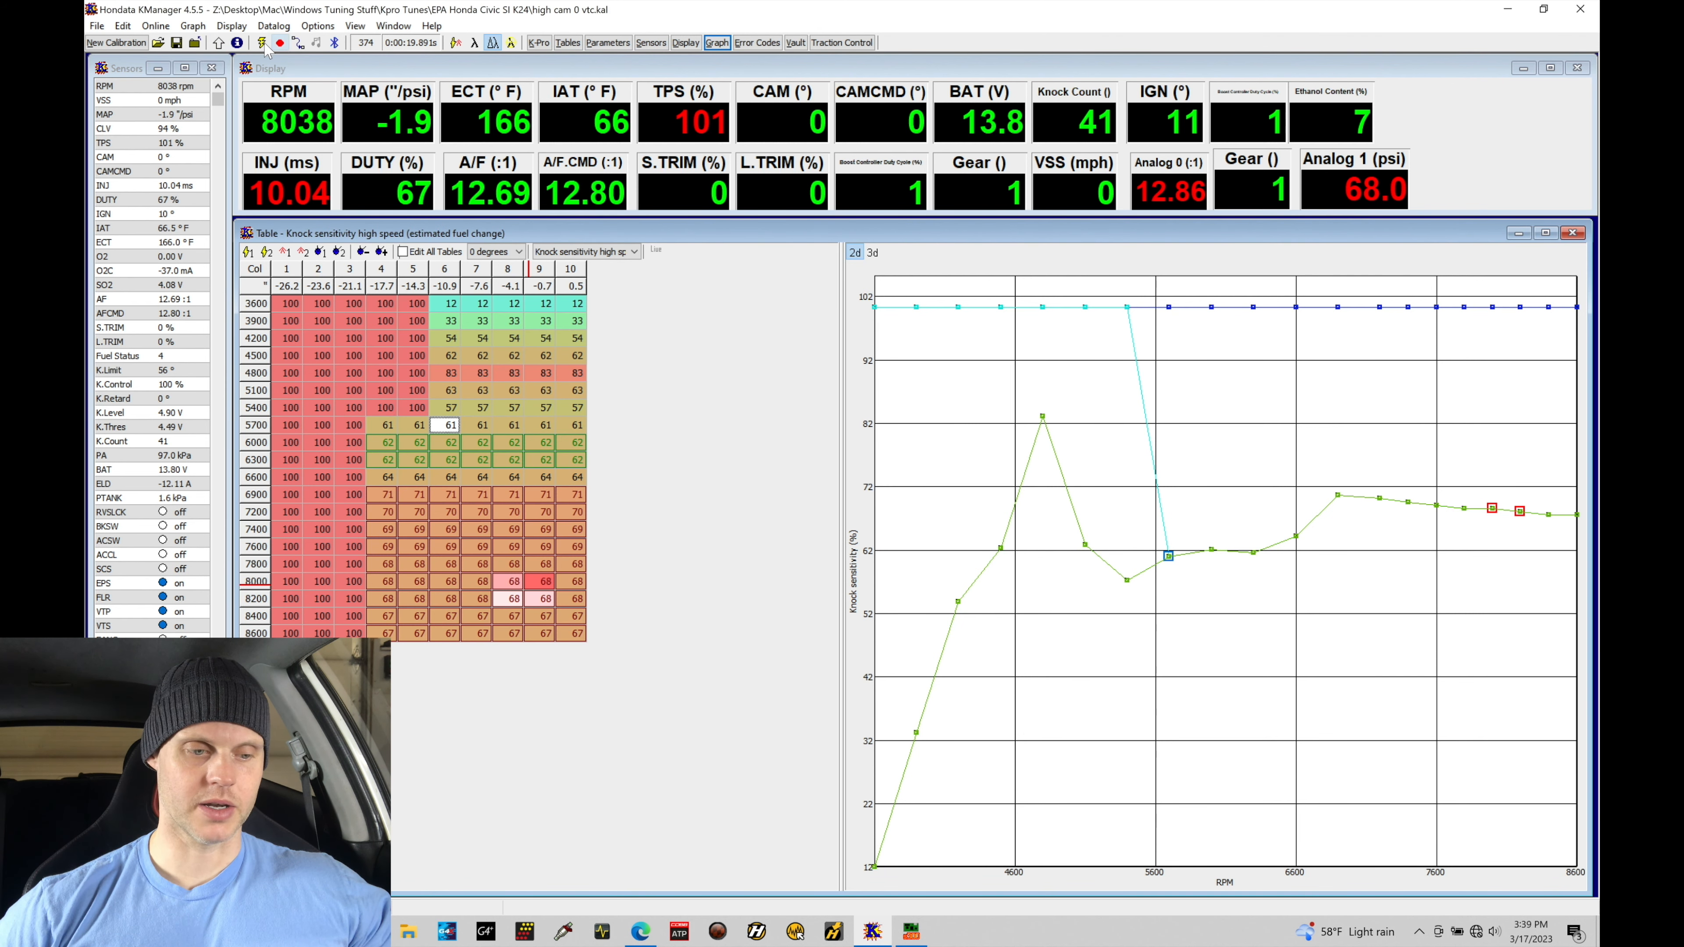
left_click(396, 409)
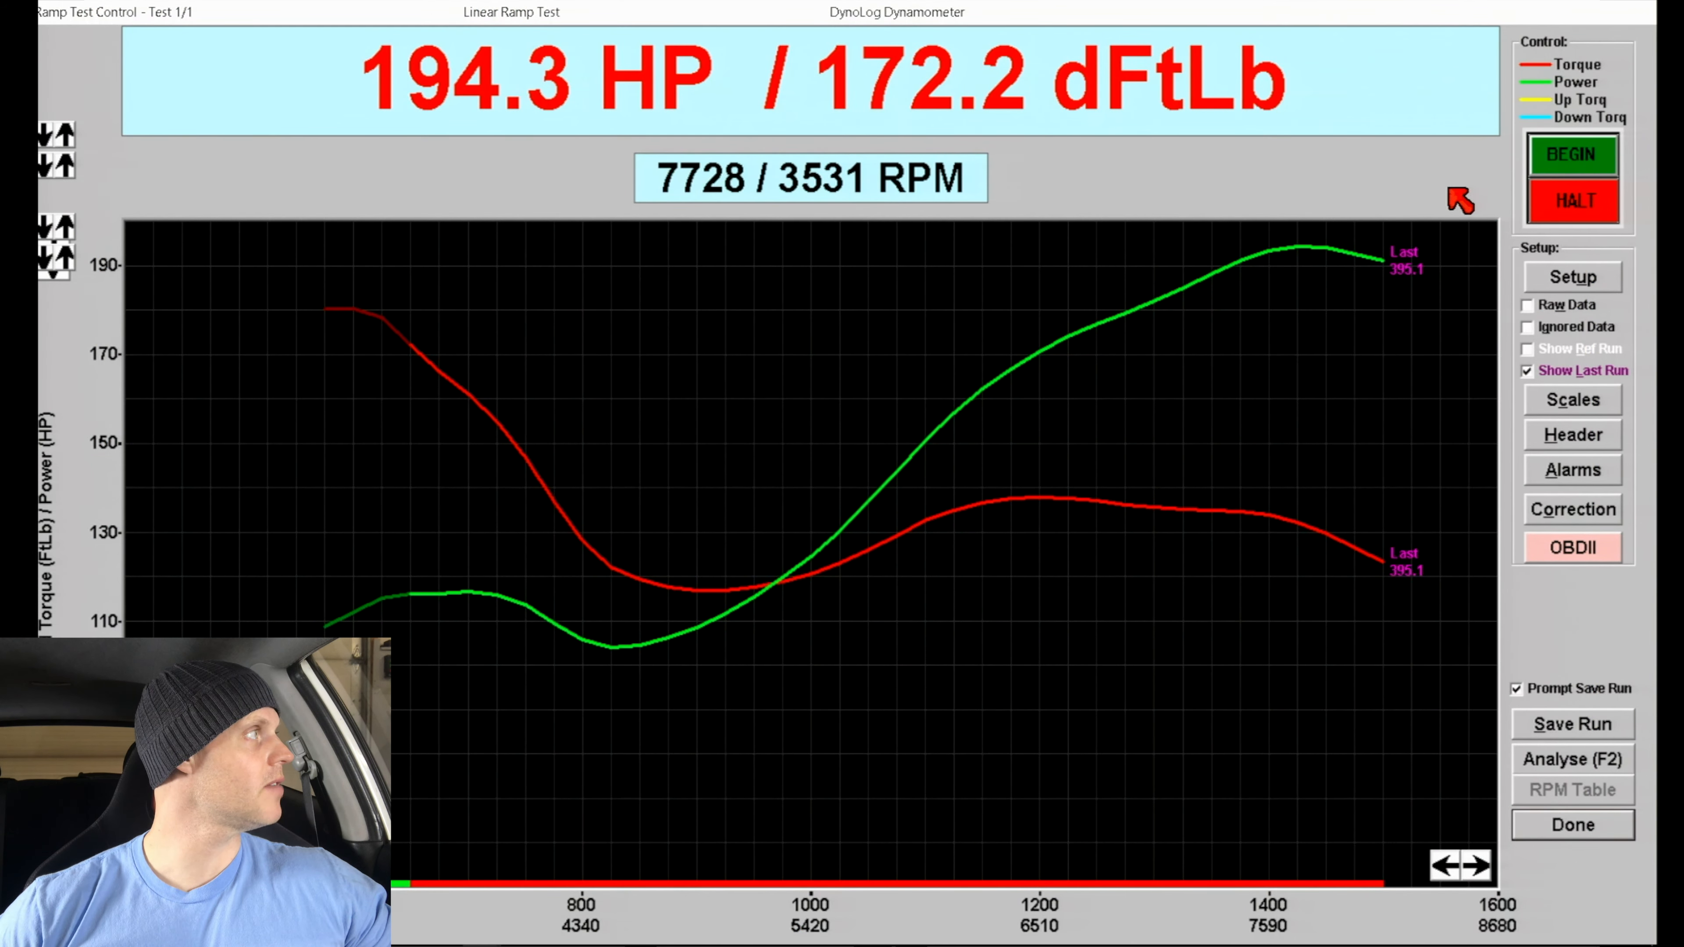
- Switch to the DynoLog ramp test, begin a new run and choose to save the current unsaved run
left_click(1545, 158)
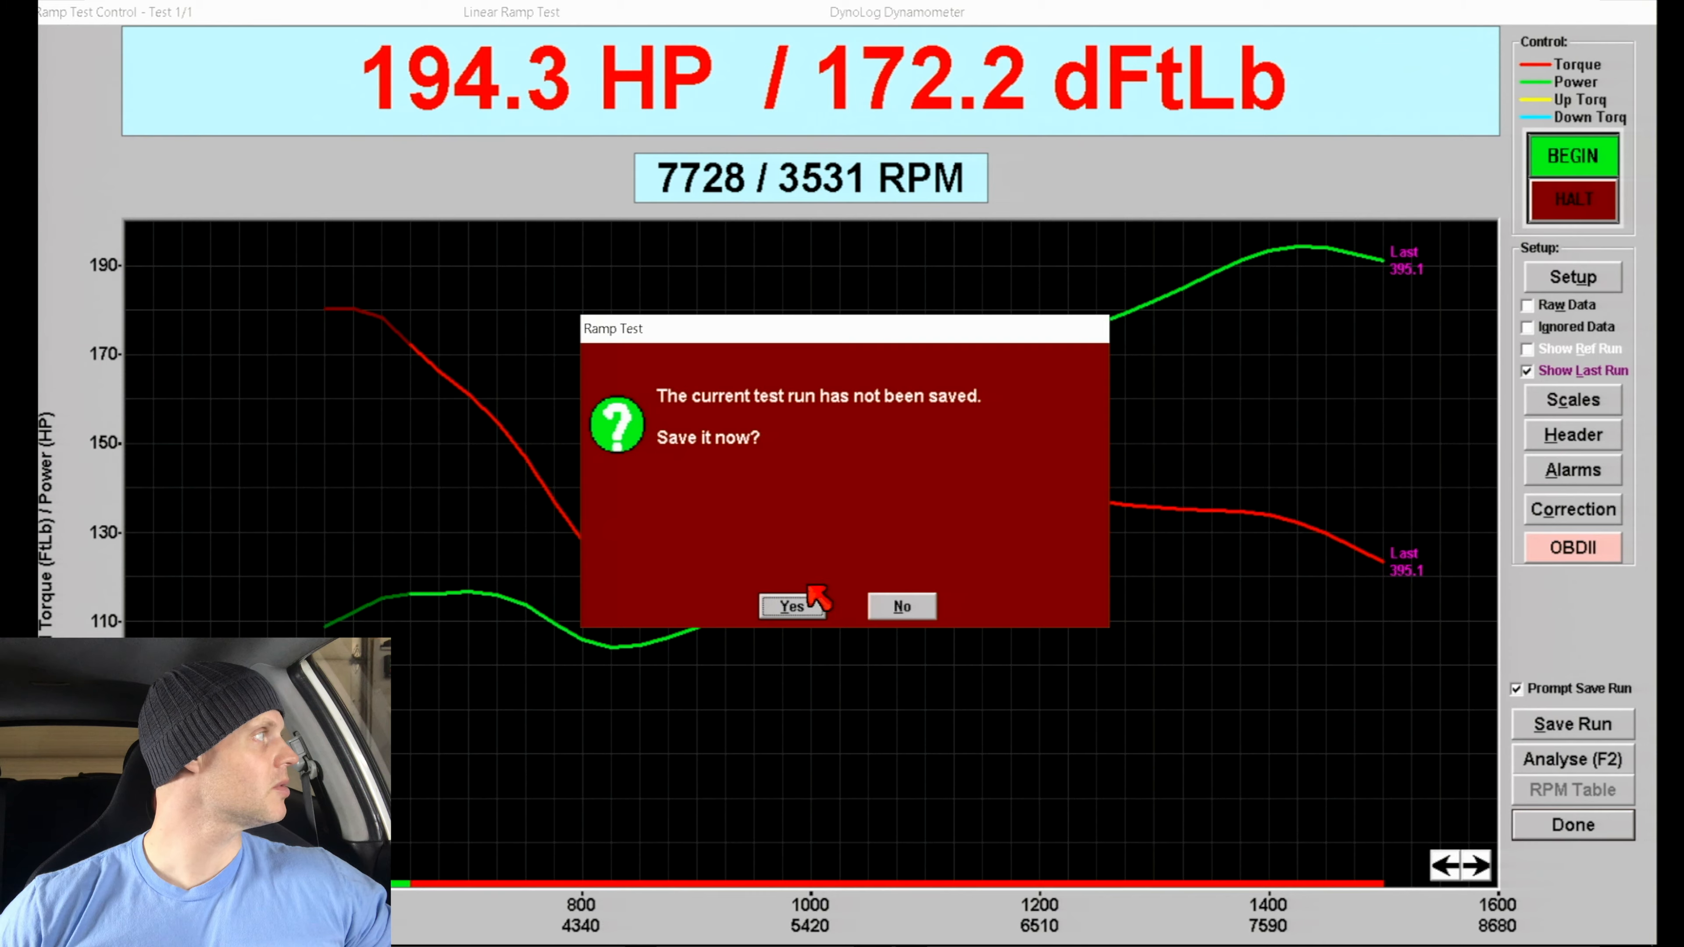
left_click(791, 605)
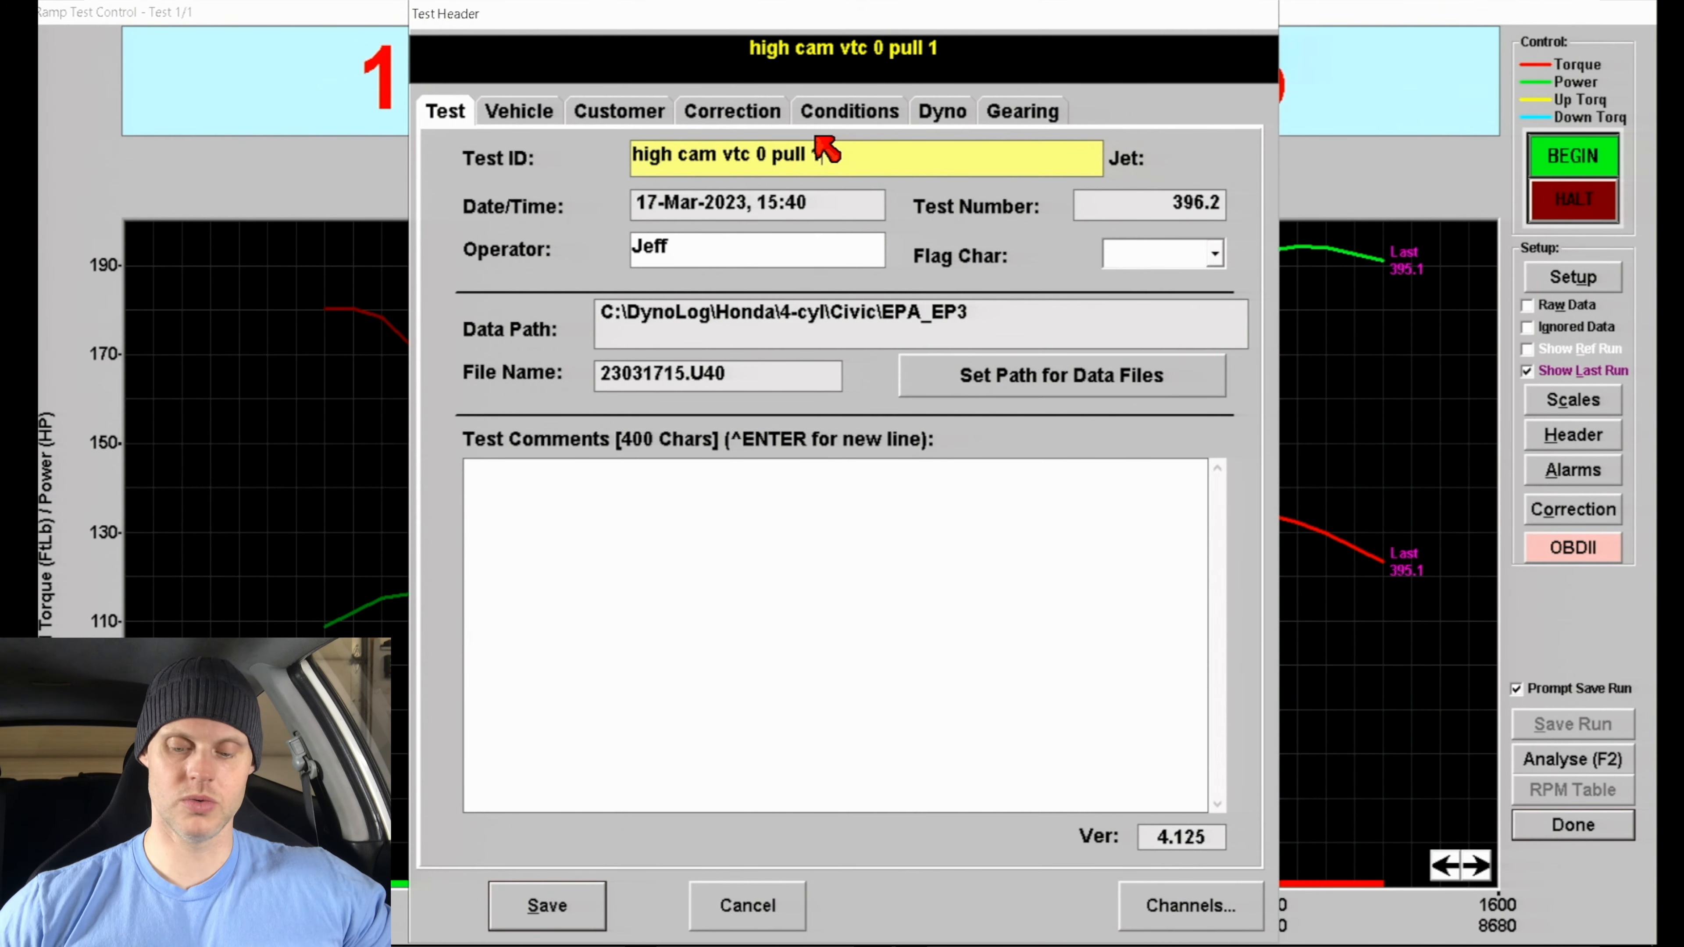